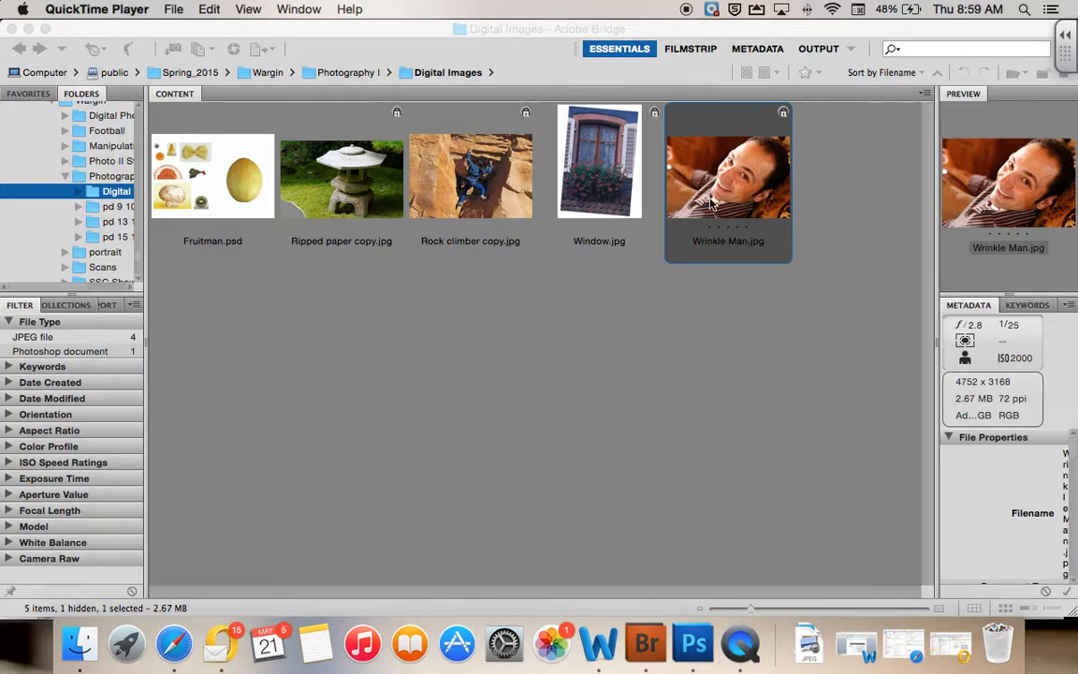
Switch to Wrinkle Man.jpg in Photoshop, bring up its layers and duplicate the Background layer
click(692, 644)
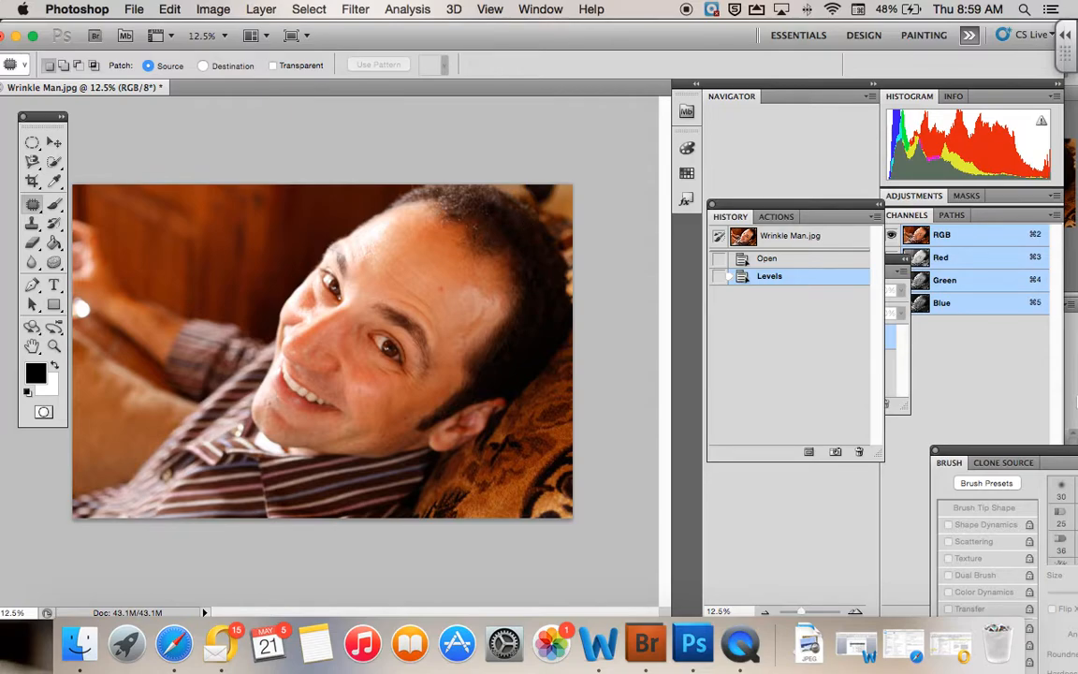
click(538, 12)
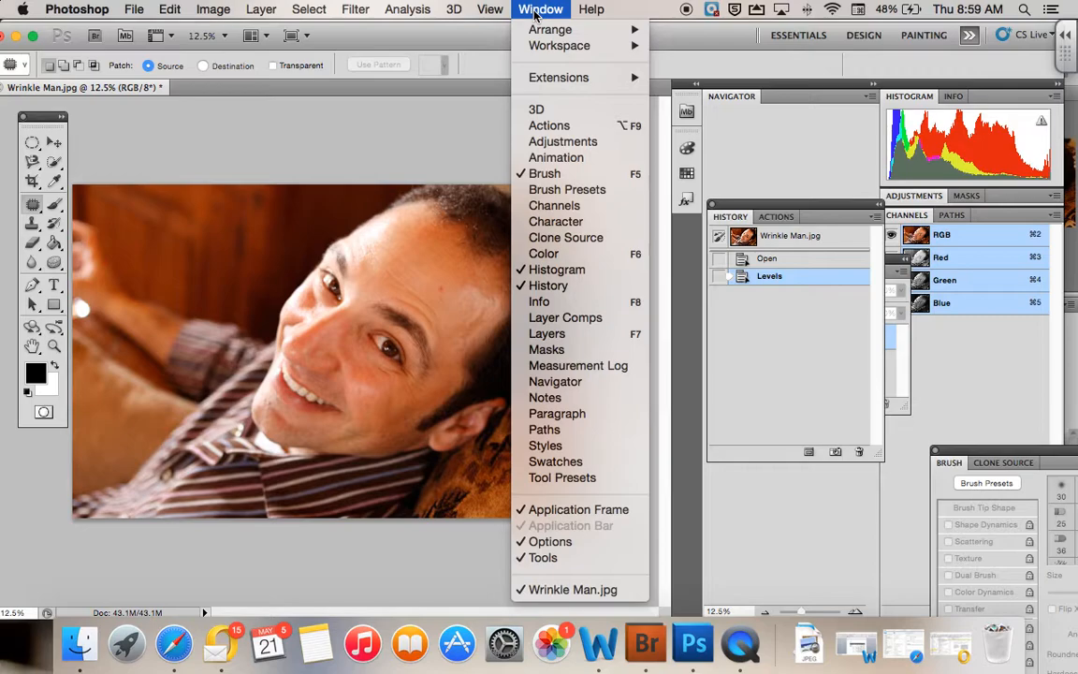
click(547, 334)
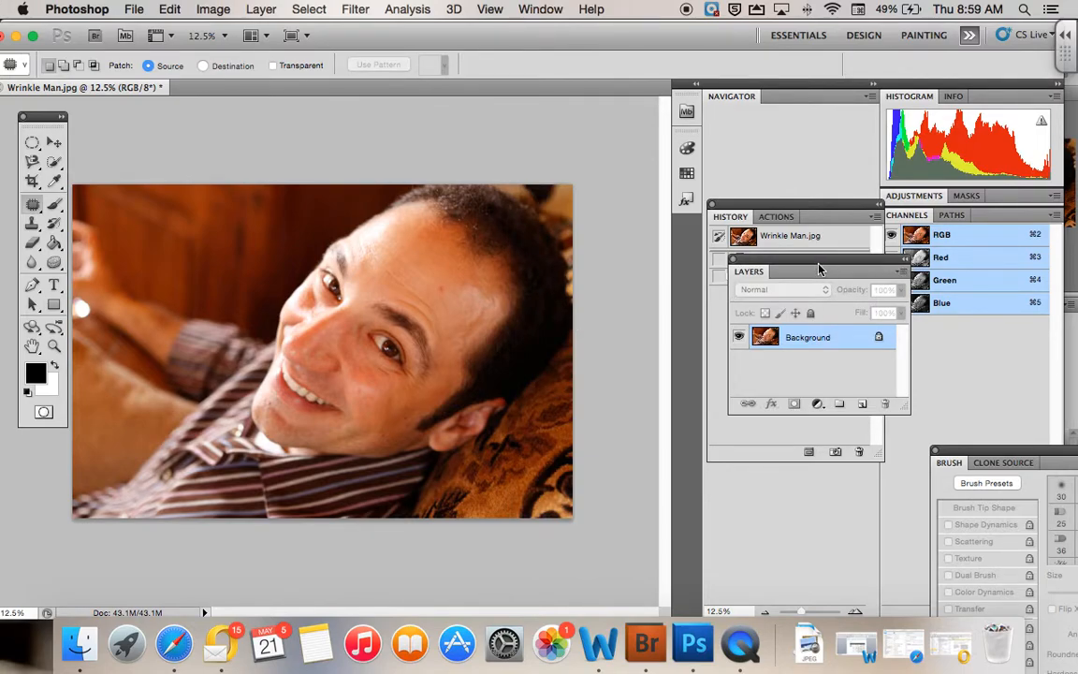
drag(819, 265, 802, 361)
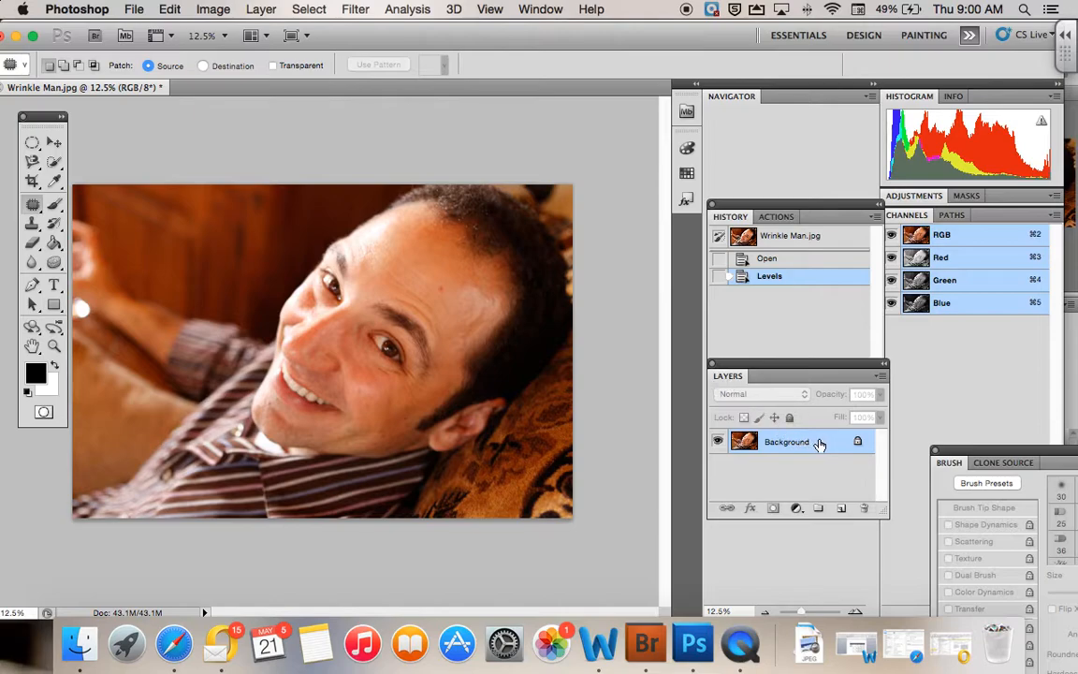
drag(828, 445, 845, 510)
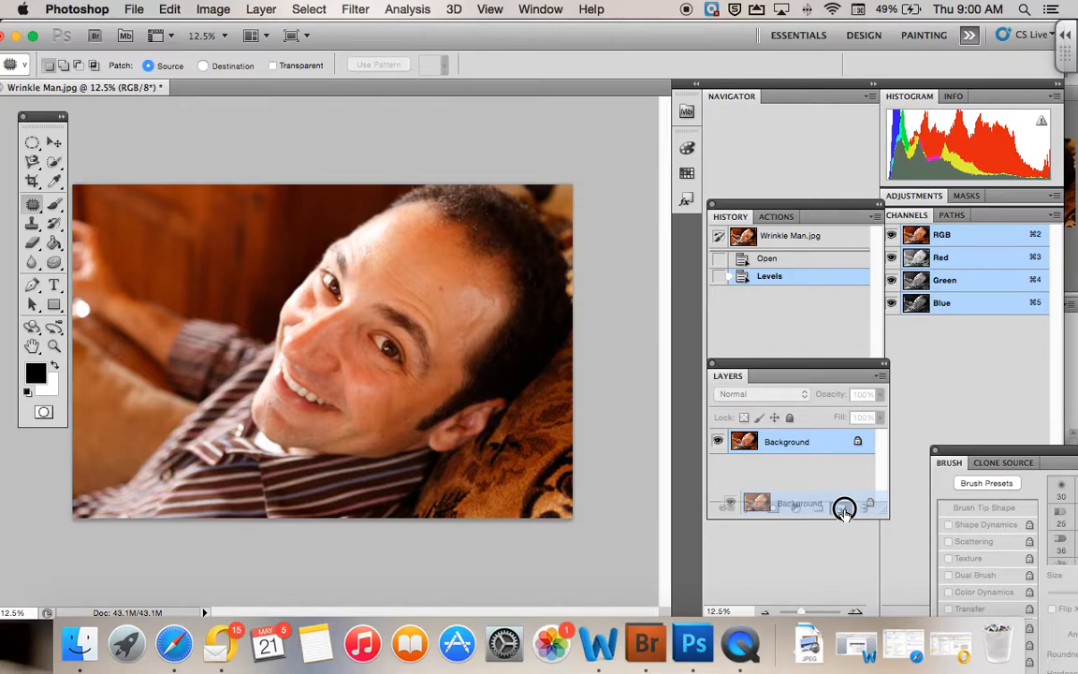
drag(844, 510, 844, 510)
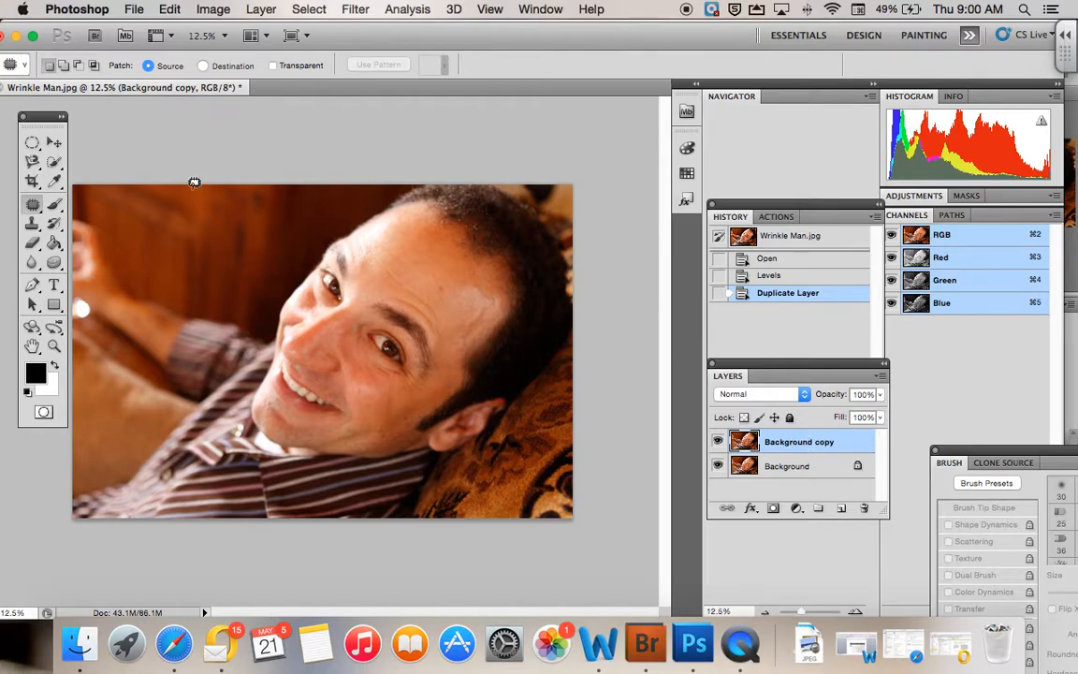
Patch the wrinkles under and beside the man's eye nearer the ear with smooth cheek skin using the Patch Tool, and deselect
click(55, 346)
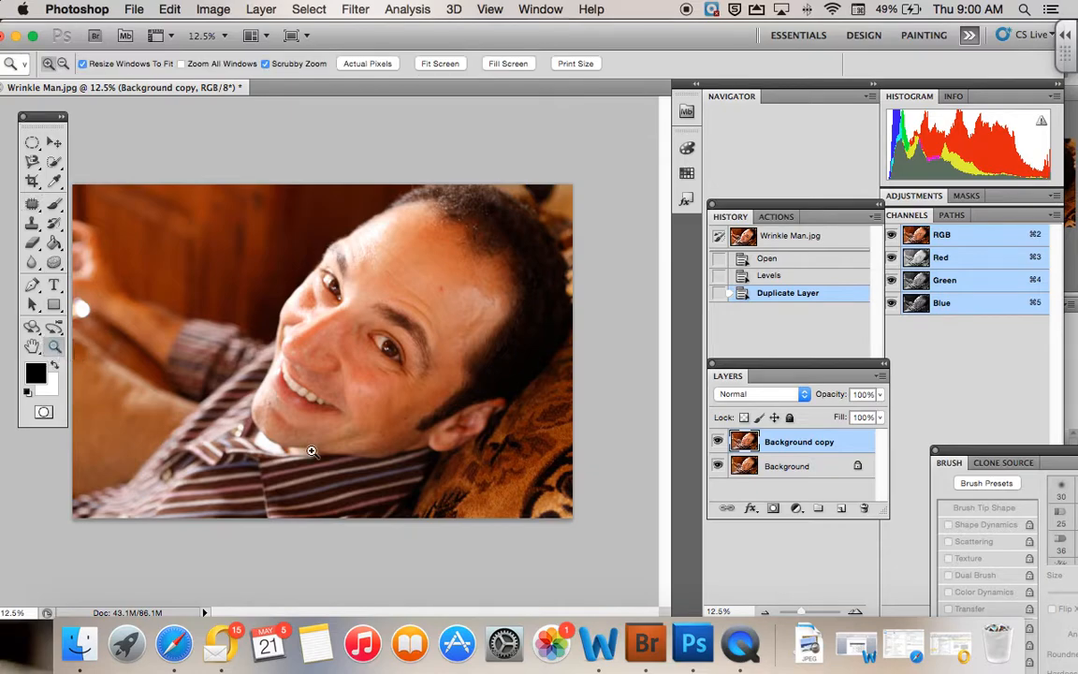
click(402, 378)
click(430, 378)
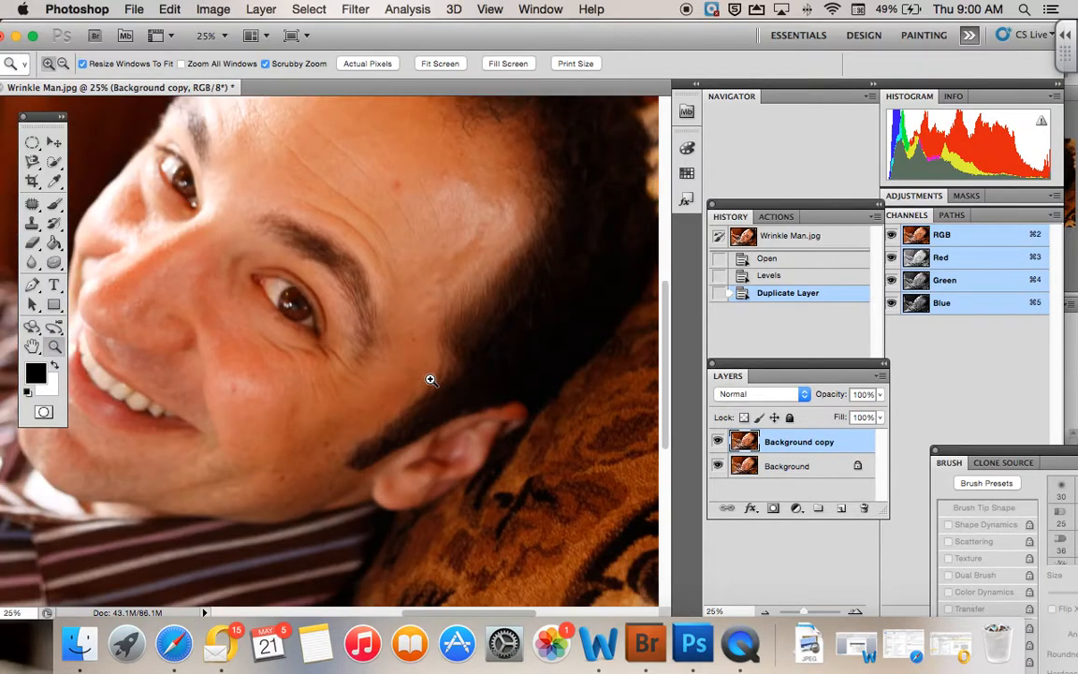
click(343, 363)
click(321, 362)
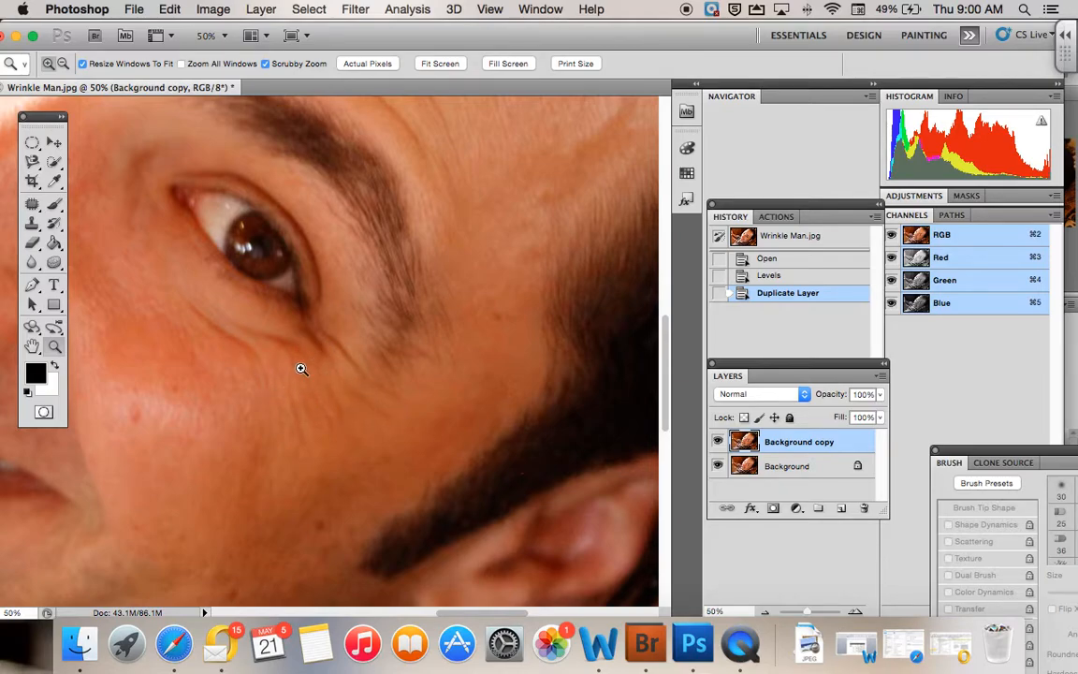
click(32, 208)
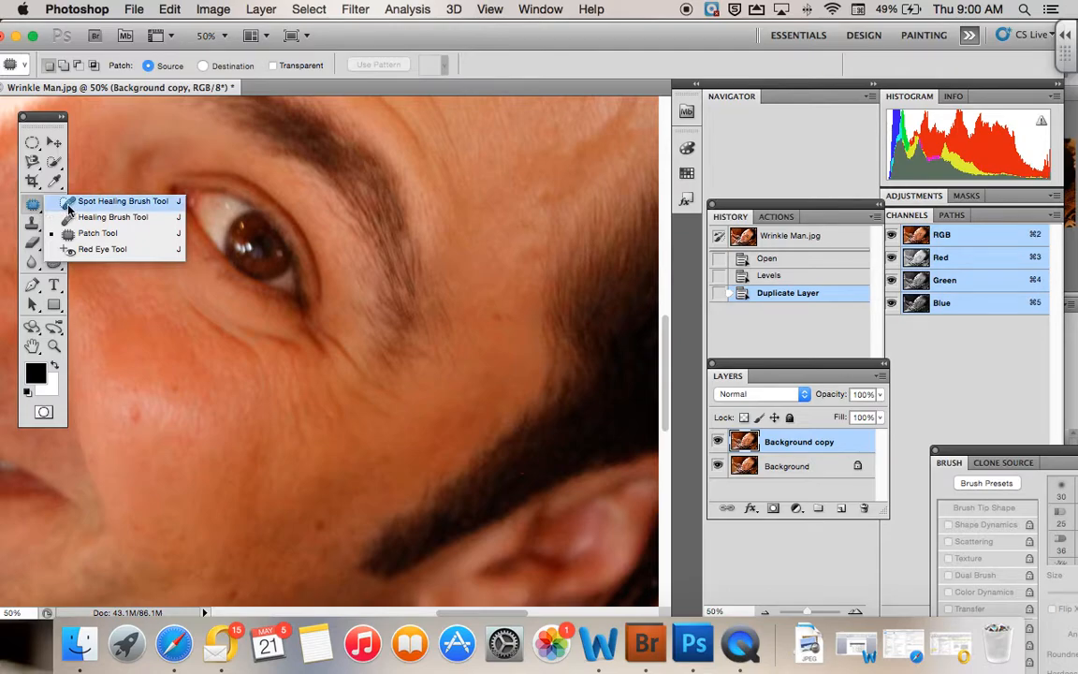
click(106, 236)
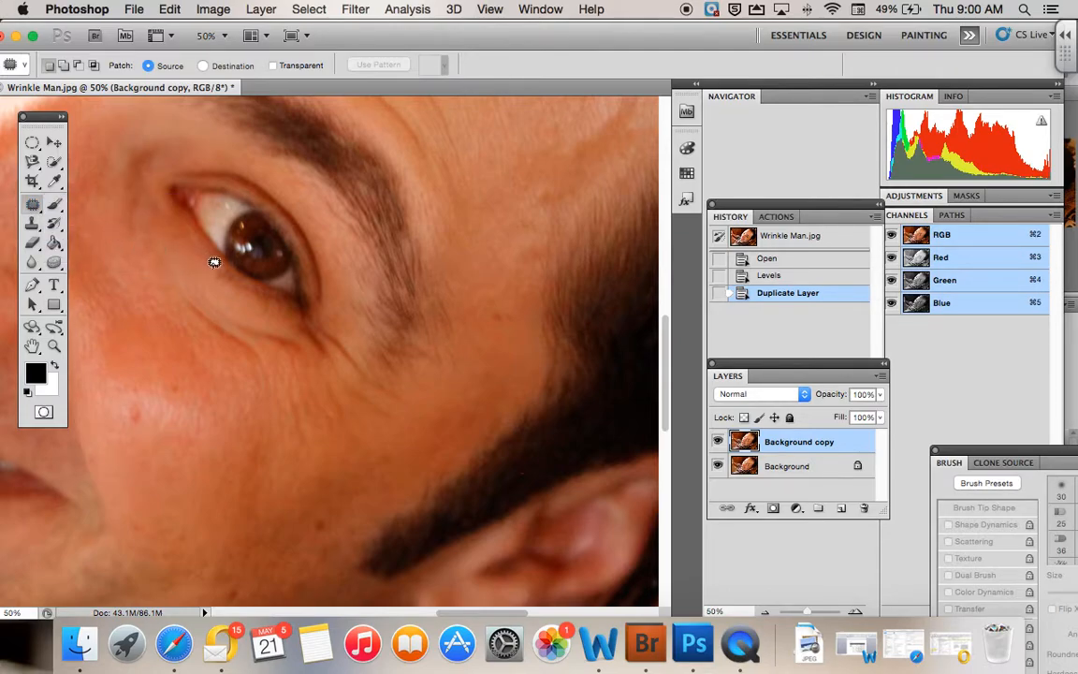
mouse_move(254, 310)
mouse_down()
mouse_move(202, 297)
mouse_move(180, 307)
mouse_move(210, 340)
mouse_move(248, 357)
mouse_move(270, 419)
mouse_move(300, 450)
mouse_move(339, 447)
mouse_move(373, 423)
mouse_move(404, 420)
mouse_move(347, 340)
mouse_move(248, 308)
mouse_up()
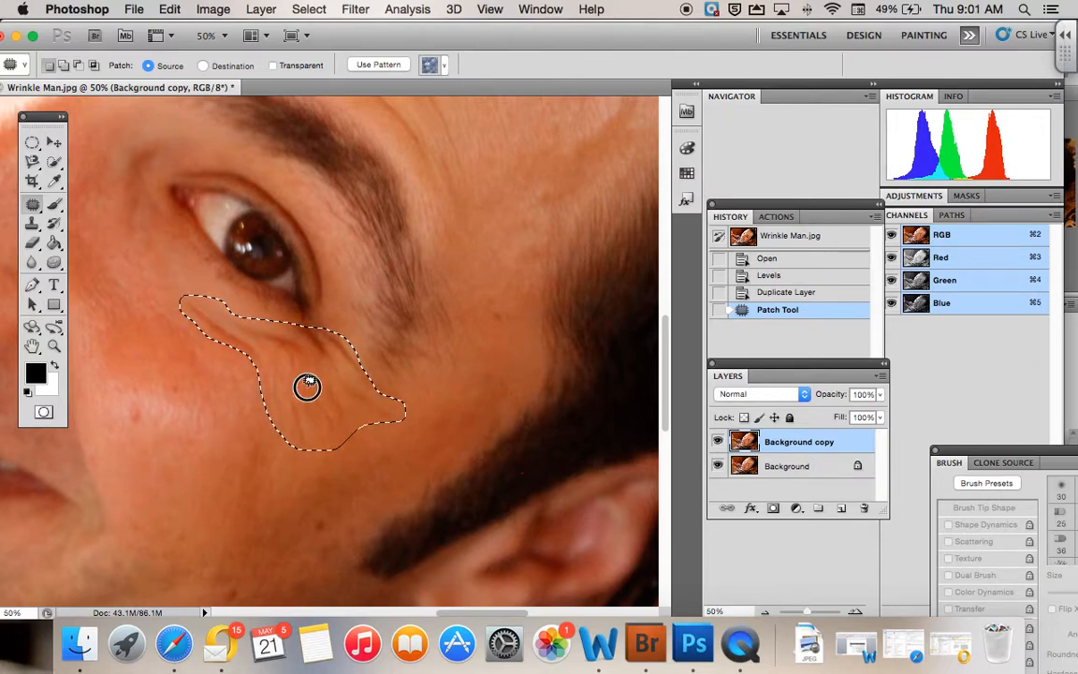
drag(263, 395, 211, 435)
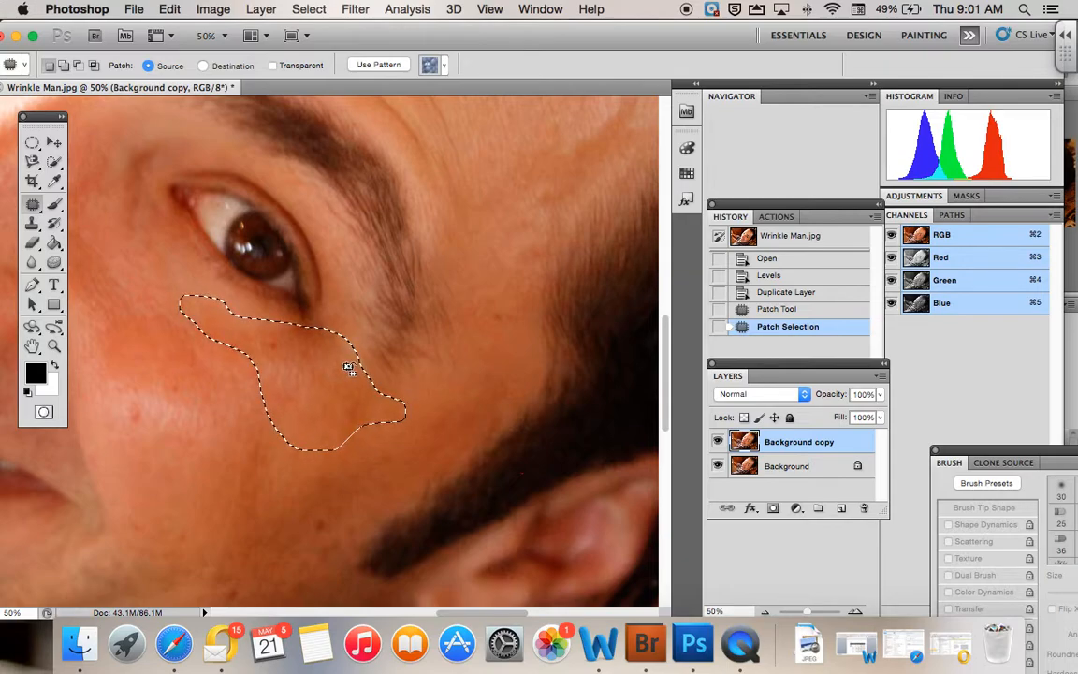
key(super+d)
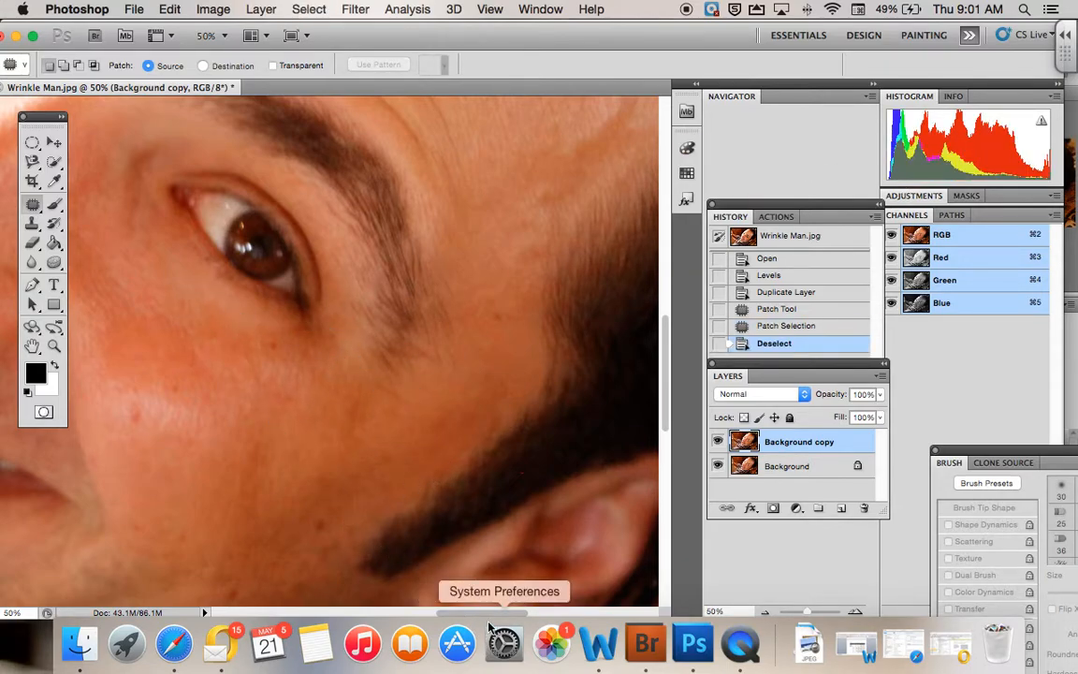
Choose the Spot Healing Brush for the forehead blemishes and set its size to 60 px
drag(488, 616, 409, 619)
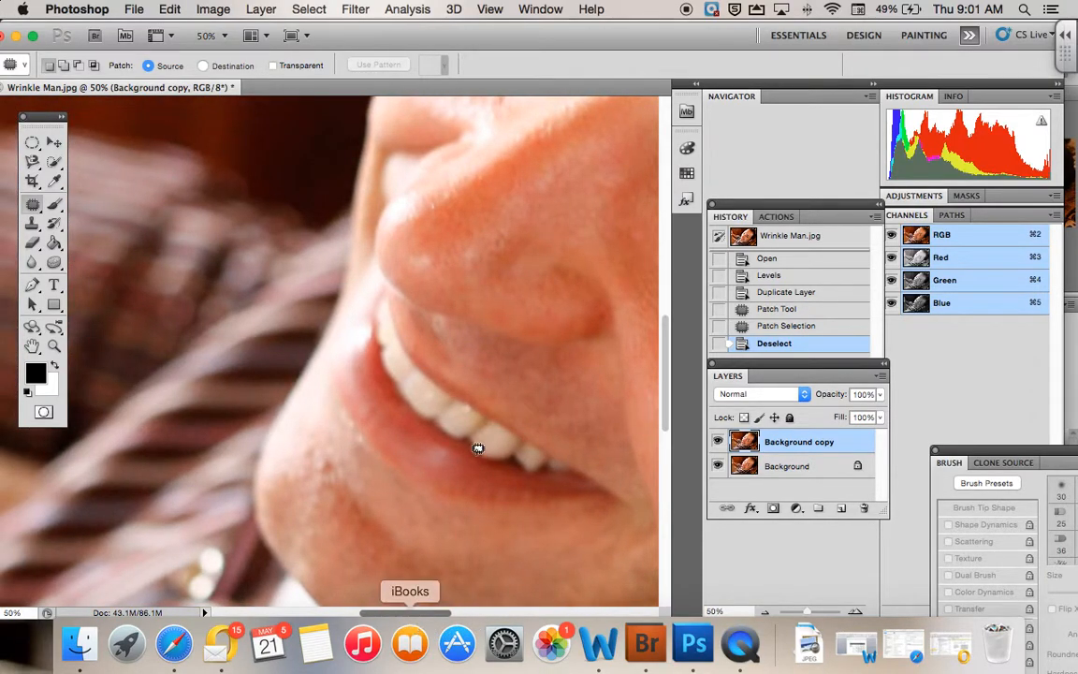
scroll(469, 481, up, 3)
scroll(508, 355, up, 5)
scroll(507, 356, down, 1)
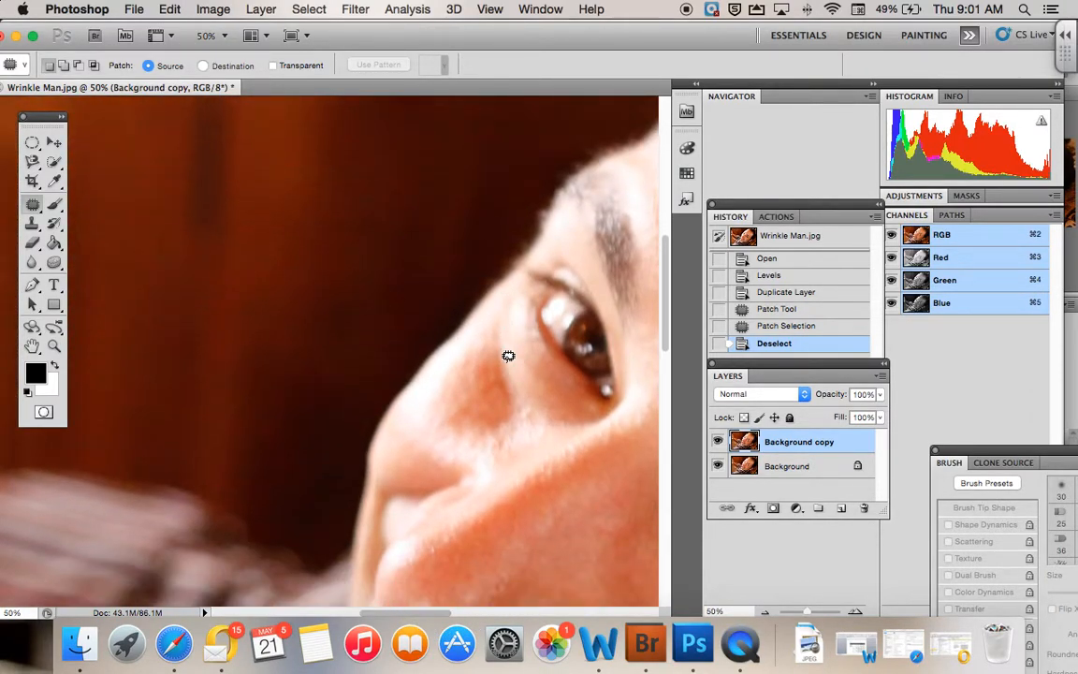
scroll(494, 338, right, 5)
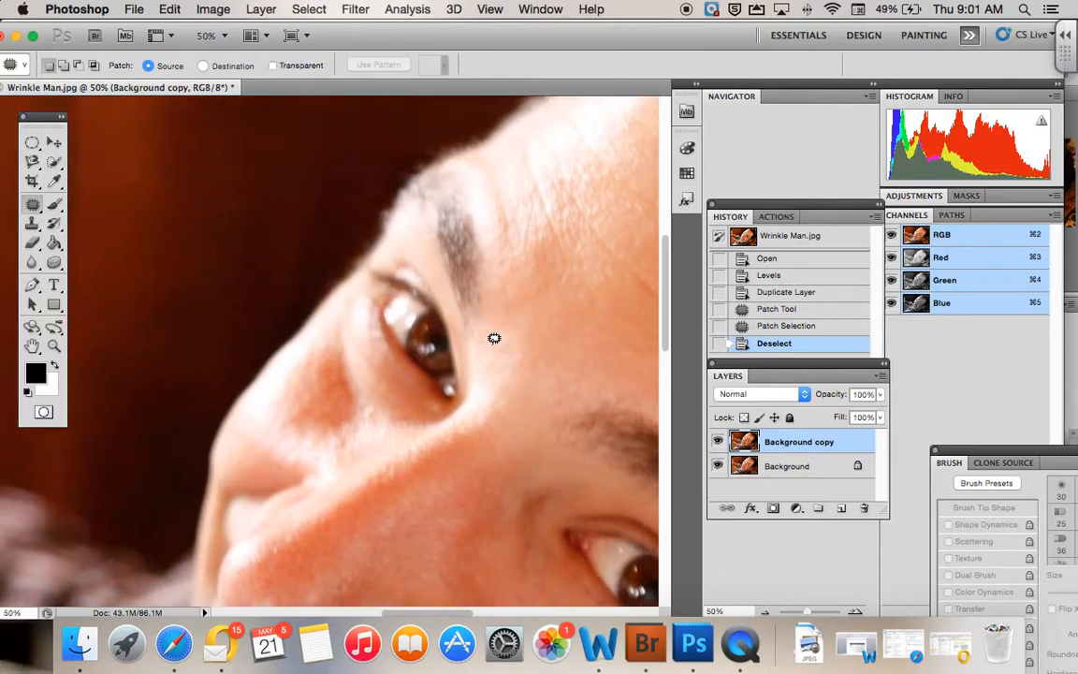
scroll(495, 338, right, 8)
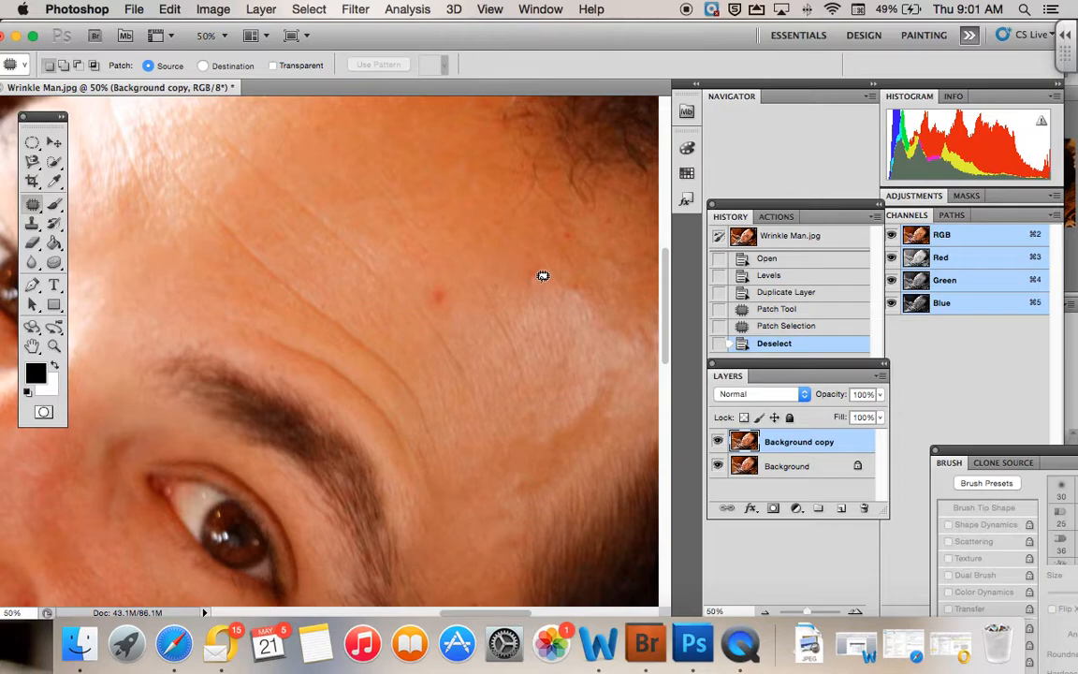
click(31, 225)
click(34, 204)
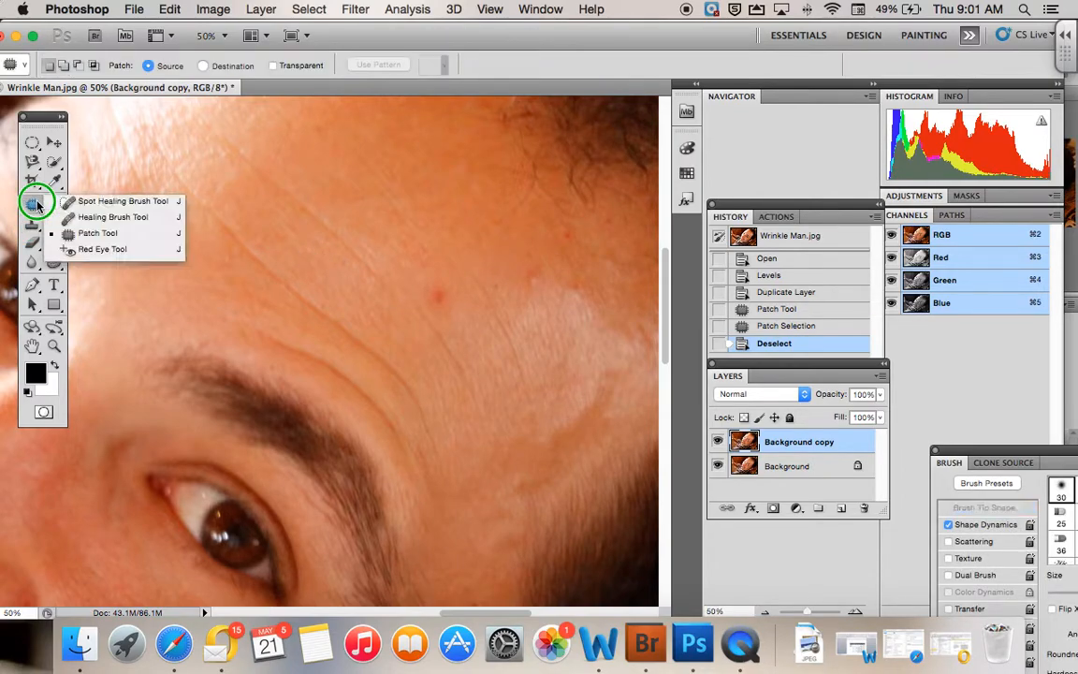
click(86, 204)
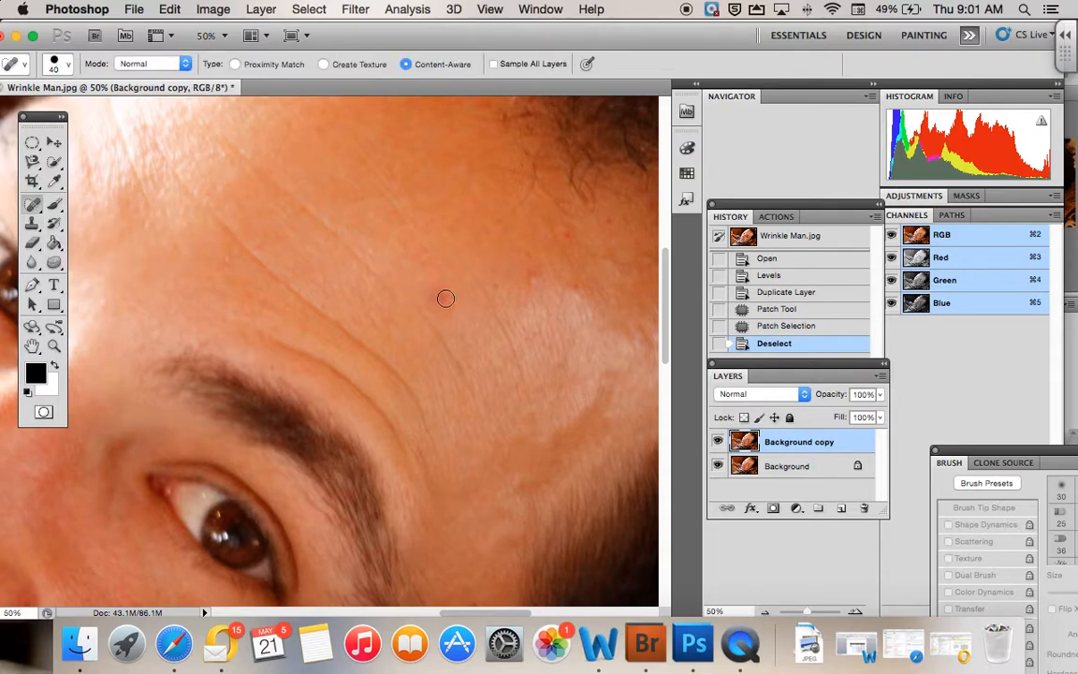
key(bracketright)
key(bracketright)
Try healing the large red forehead spot with the hard-edged brush, and step back to the Deselect history state
click(438, 296)
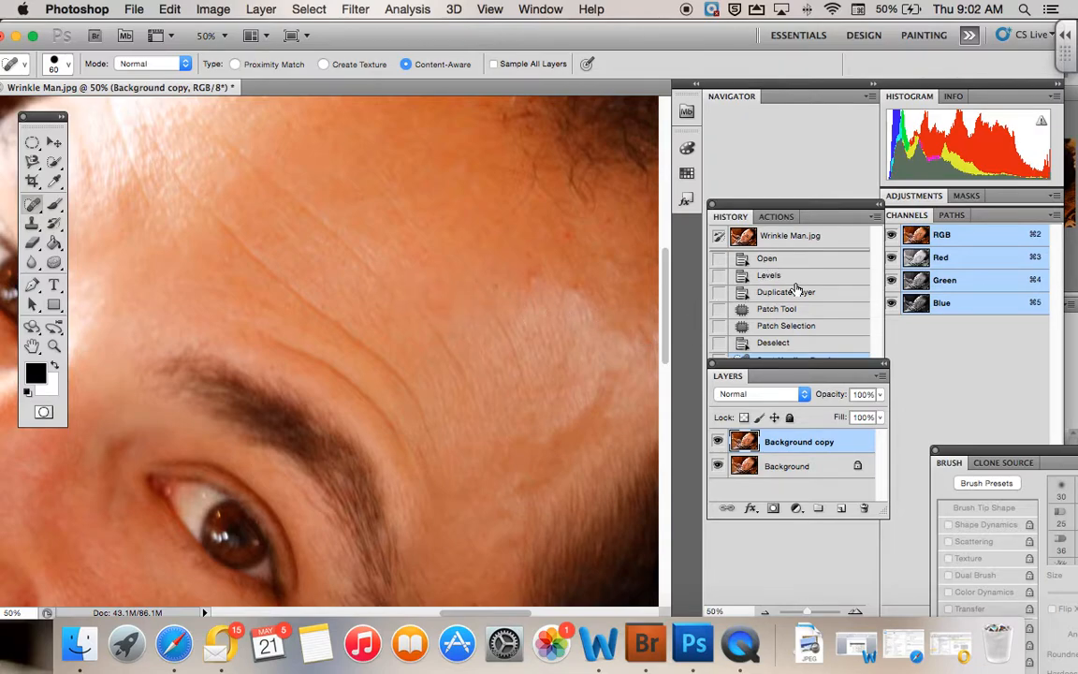
drag(819, 364, 821, 401)
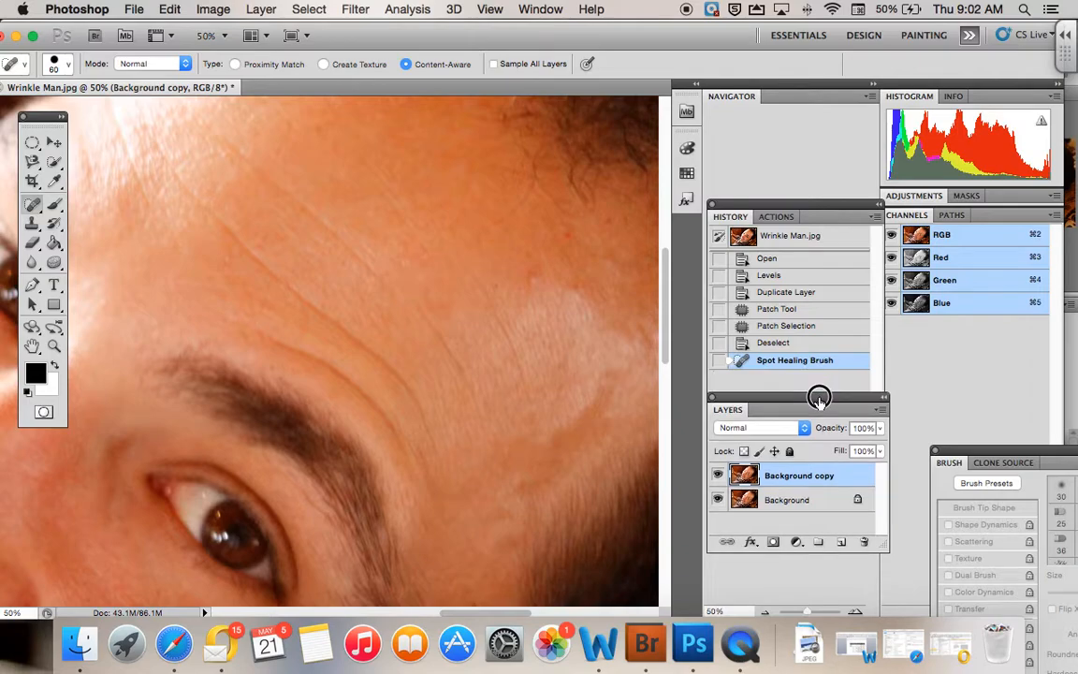
click(803, 344)
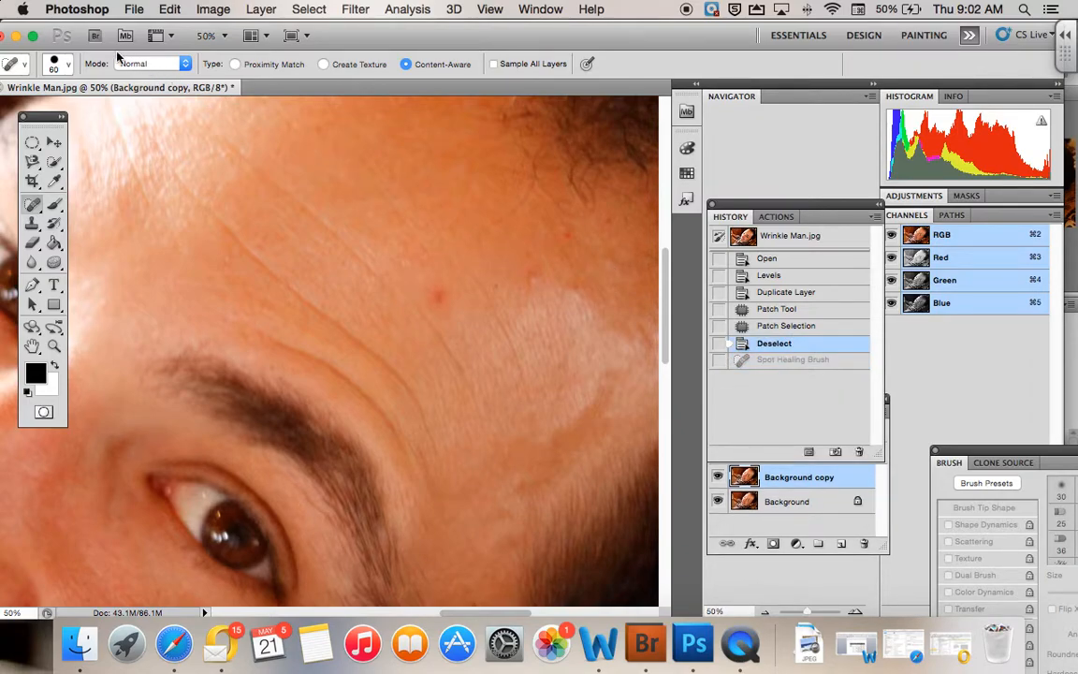
Set the Spot Healing Brush hardness to 0% and heal the red spots on the forehead
click(63, 66)
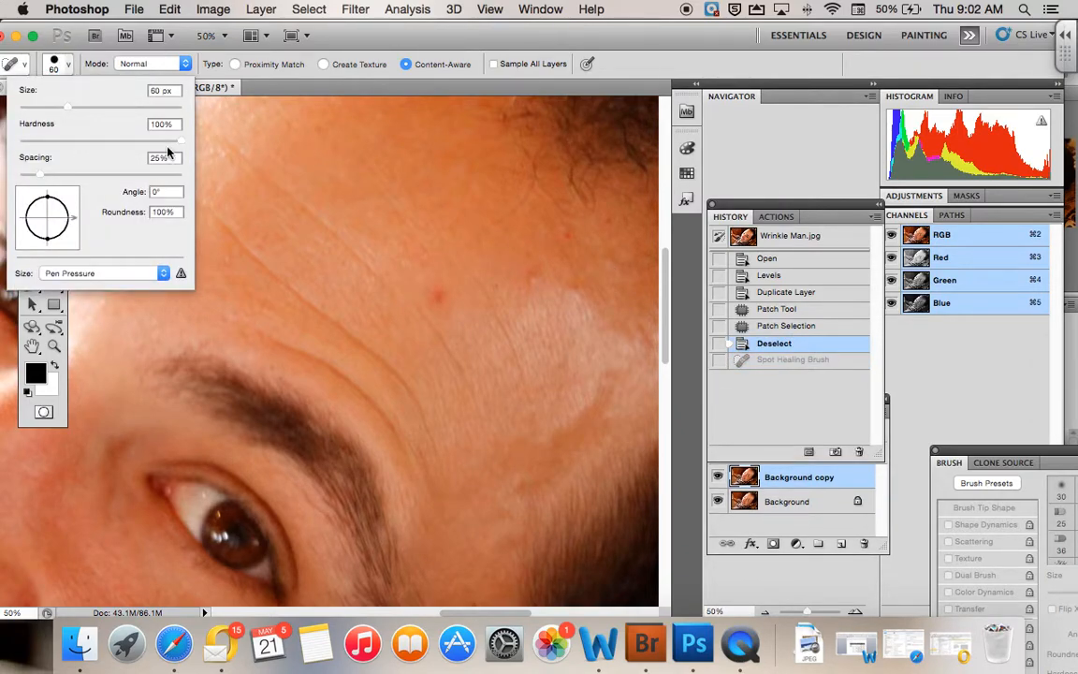
drag(182, 143, 13, 138)
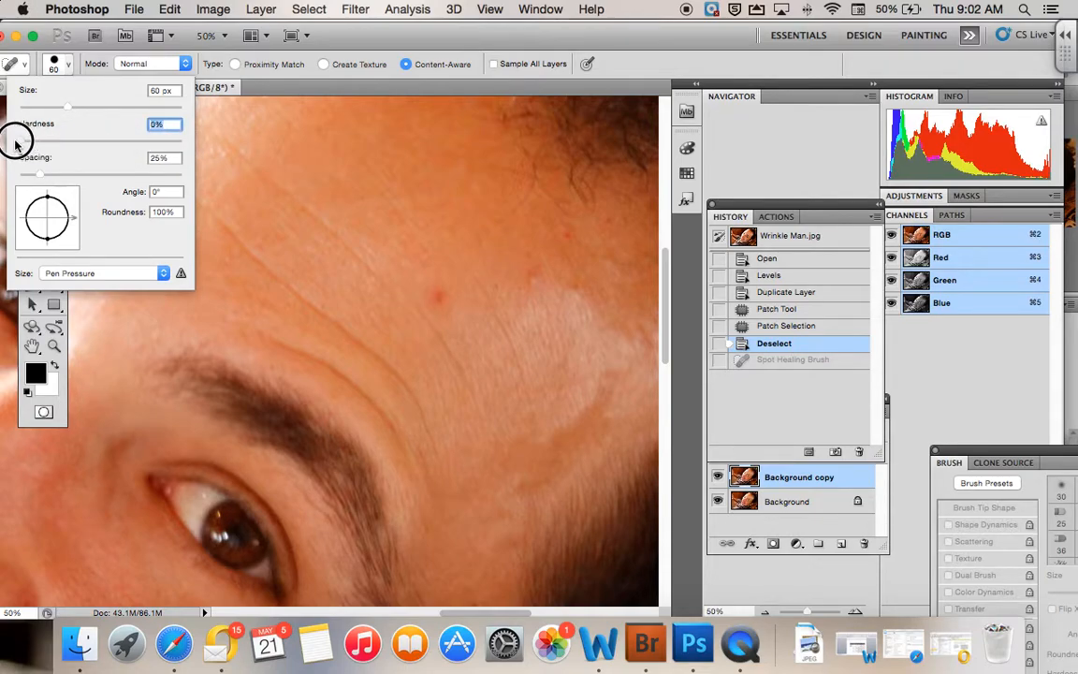
click(441, 297)
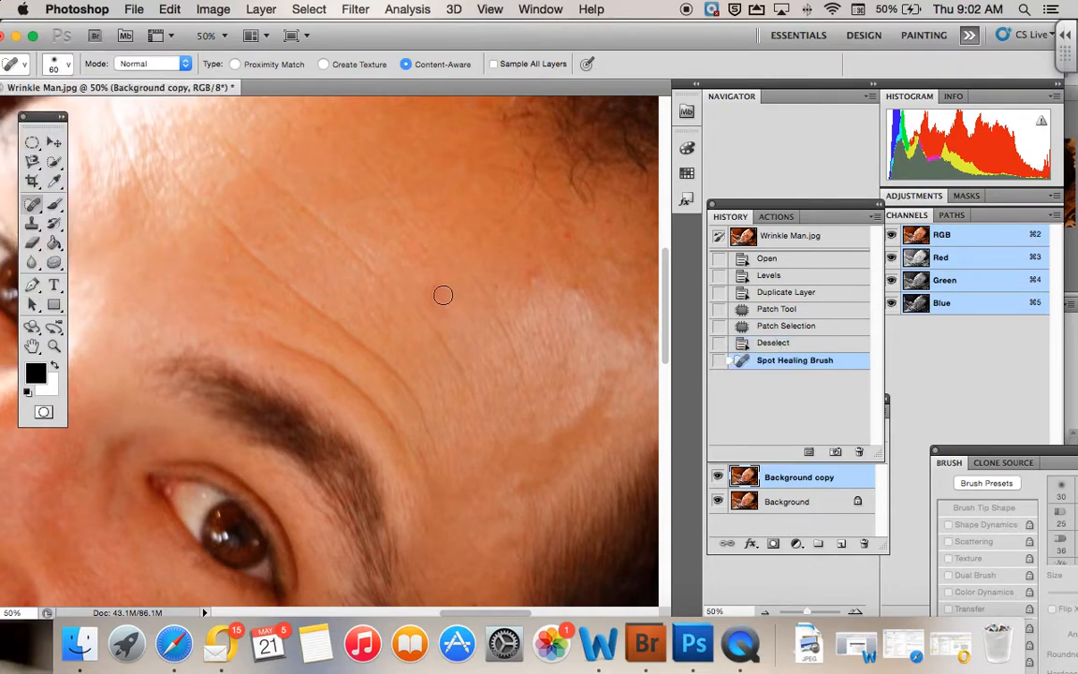
click(534, 274)
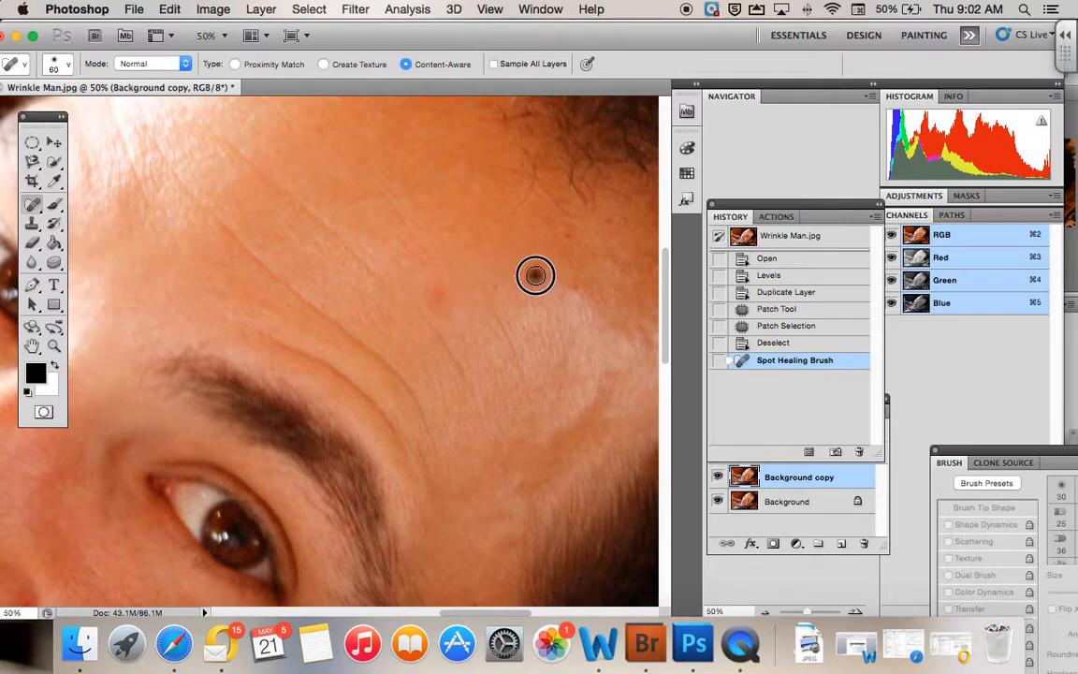
click(562, 234)
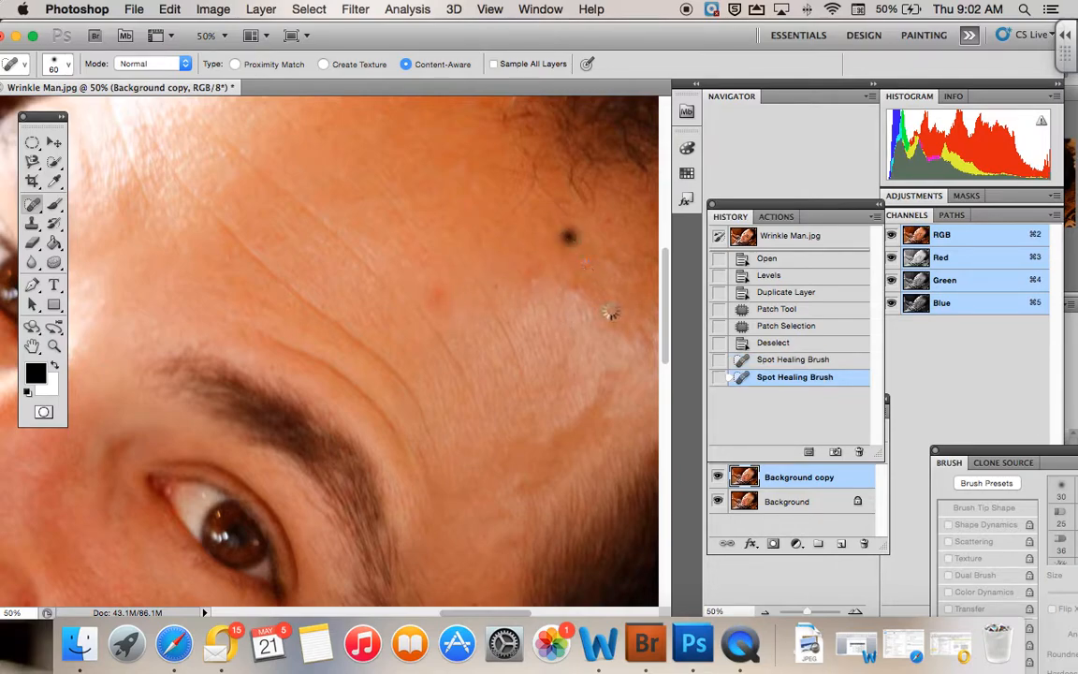
click(436, 297)
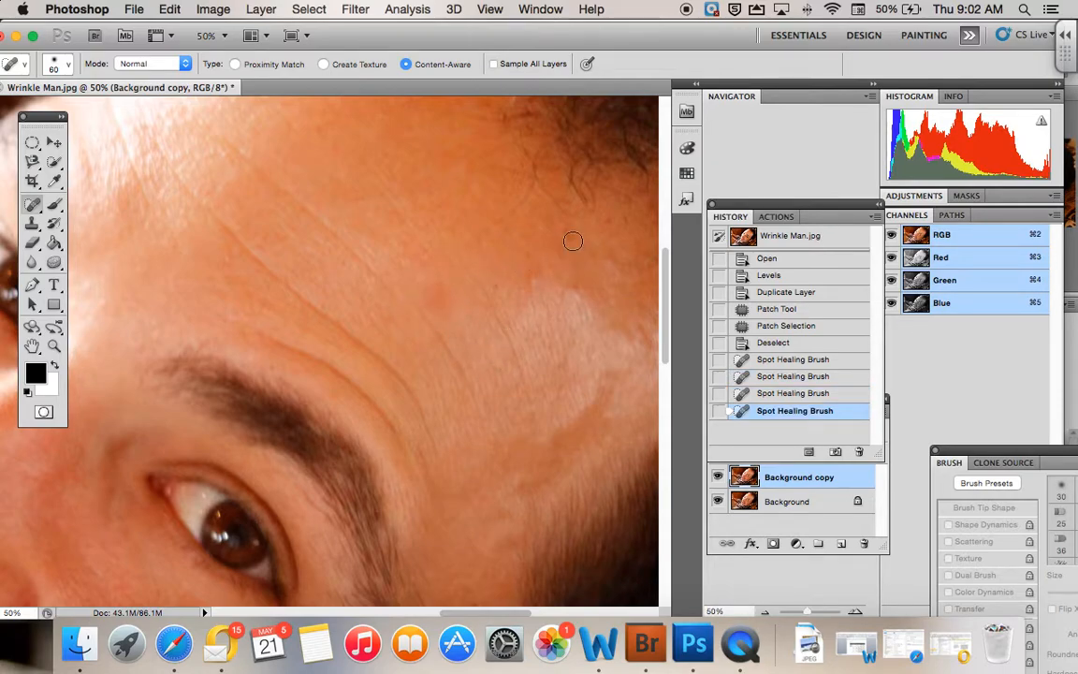
click(537, 288)
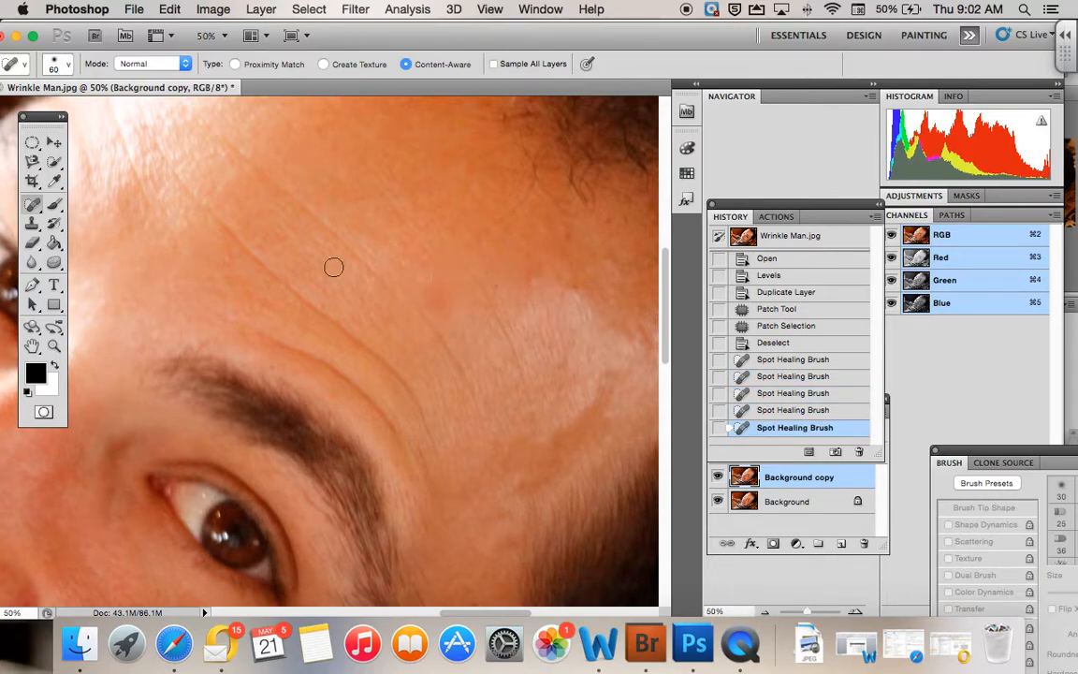
Heal the blemish on the chin and the red spot on the cheek with the Spot Healing Brush
scroll(313, 265, left, 4)
scroll(312, 265, down, 2)
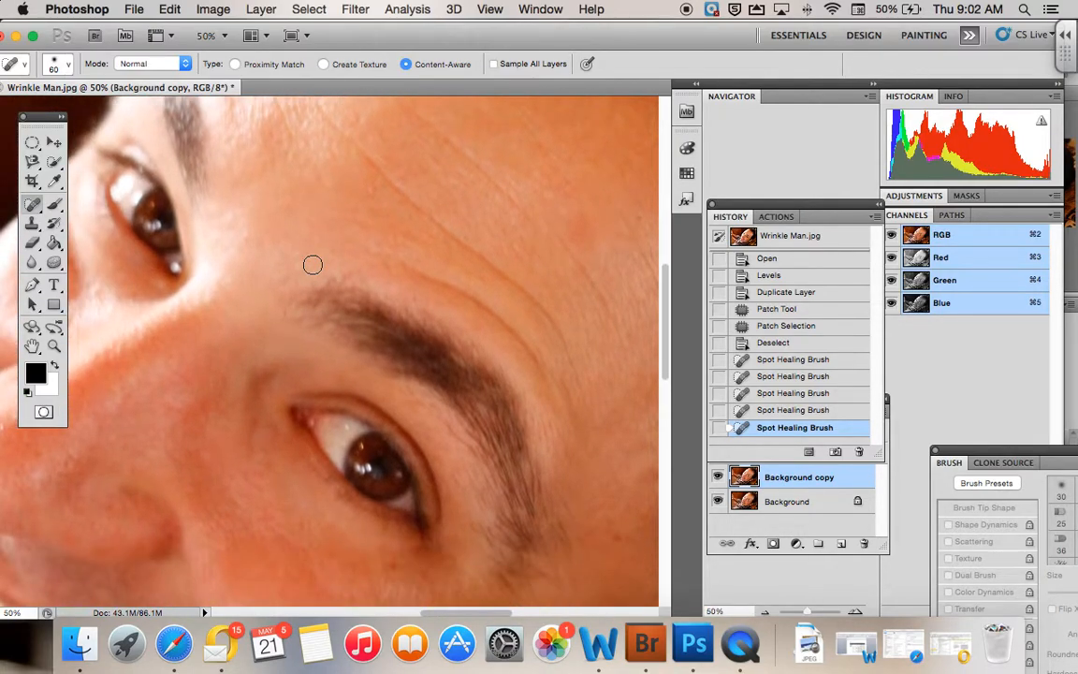
scroll(313, 265, down, 10)
scroll(312, 265, left, 6)
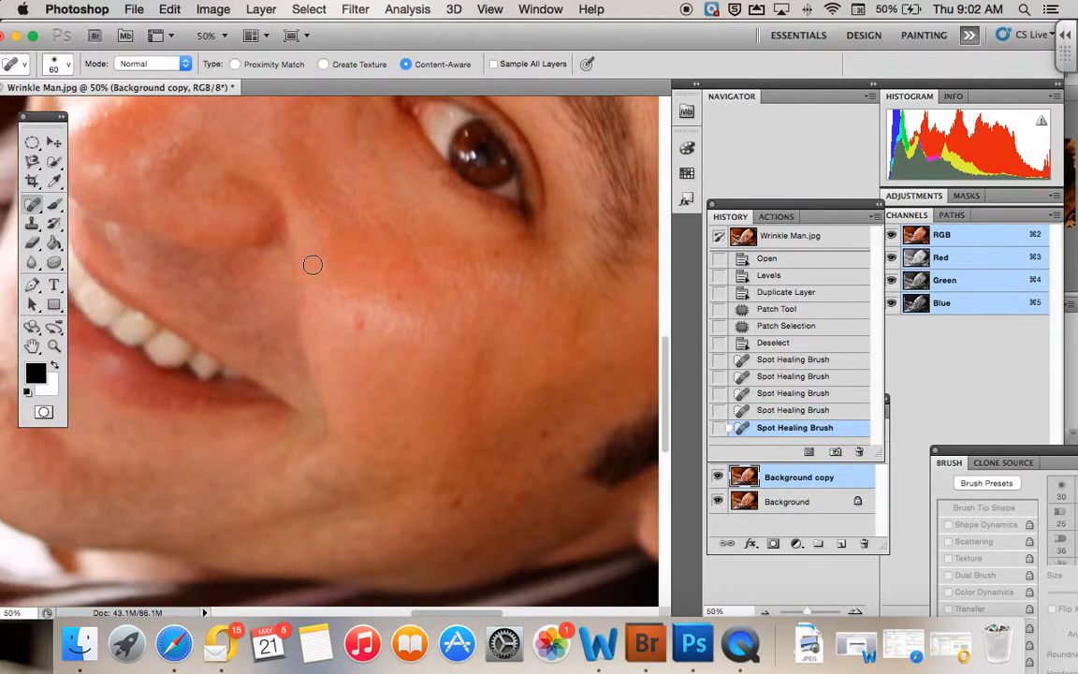
click(200, 371)
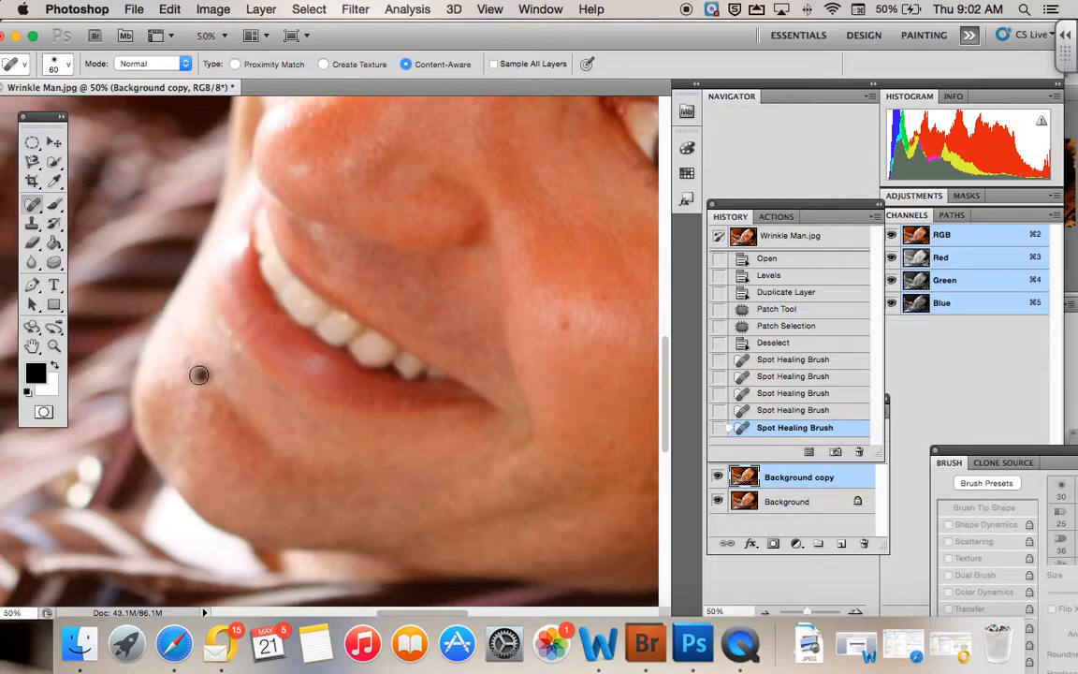
click(562, 323)
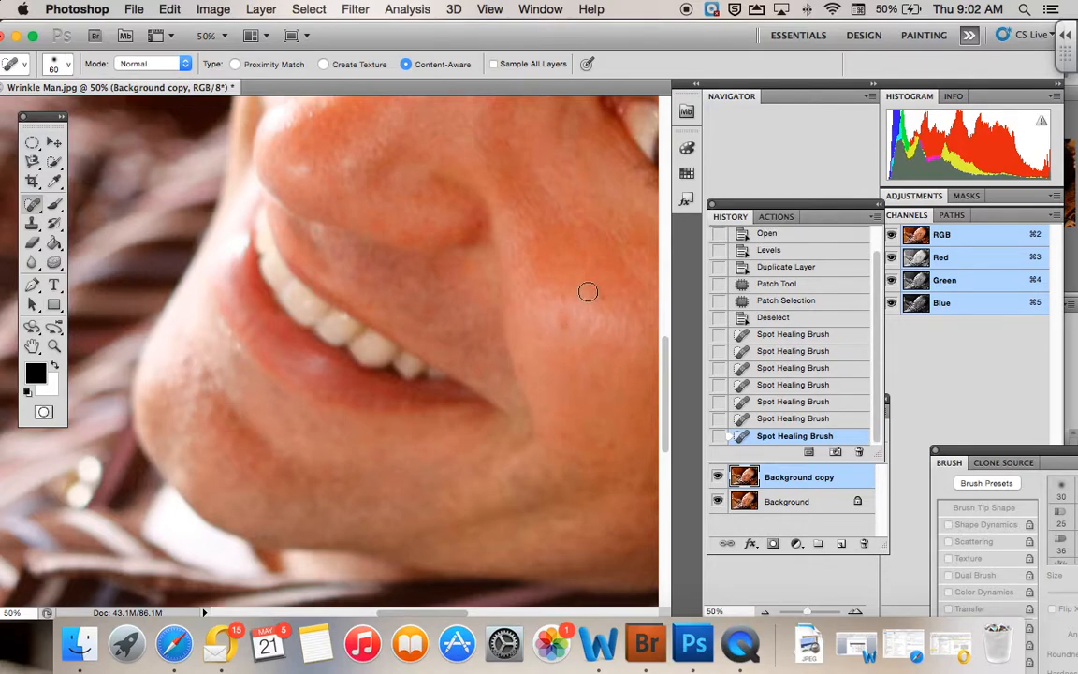
Switch to the Healing Brush Tool for the forehead wrinkles
scroll(587, 291, up, 15)
scroll(587, 290, right, 2)
scroll(594, 379, down, 10)
scroll(595, 379, right, 8)
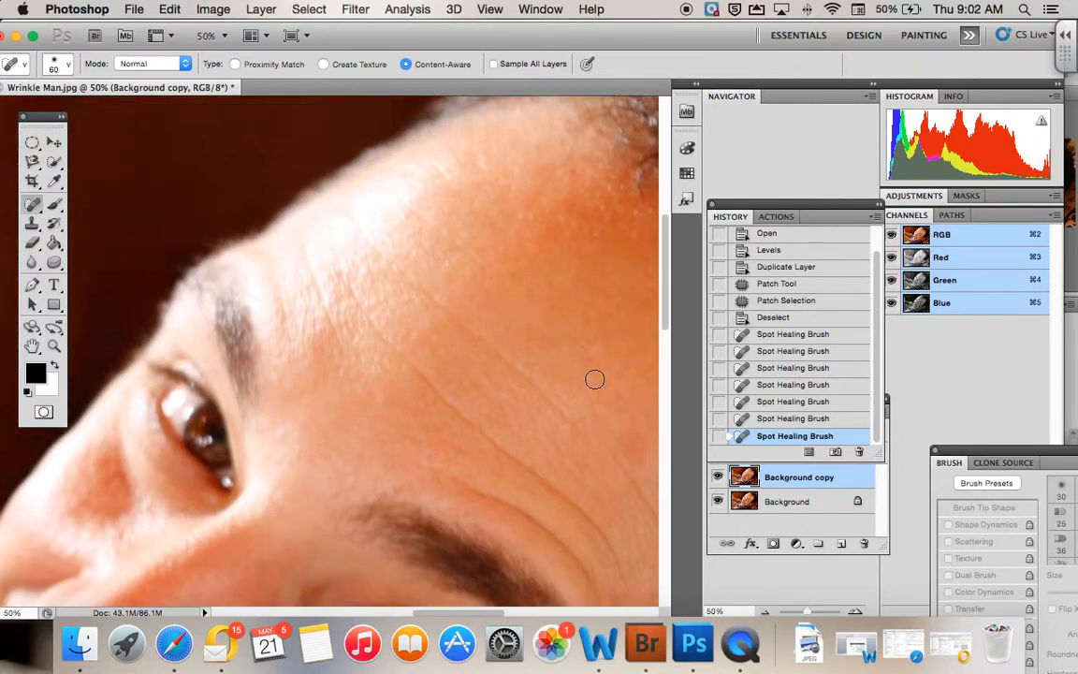
scroll(594, 379, down, 4)
scroll(594, 379, right, 6)
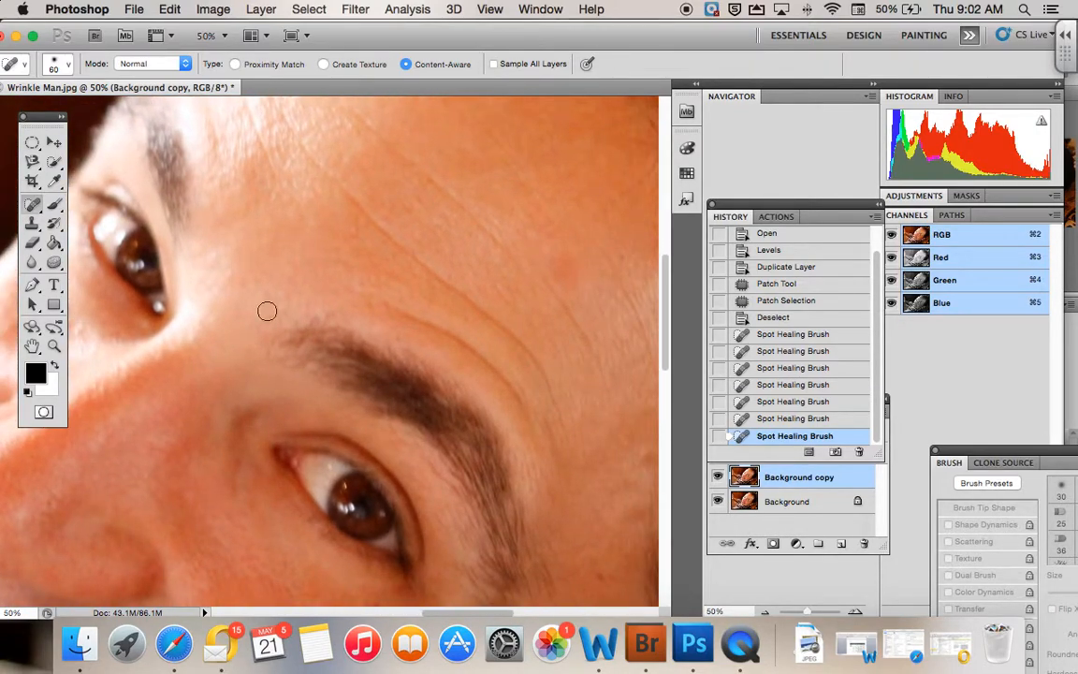
click(31, 208)
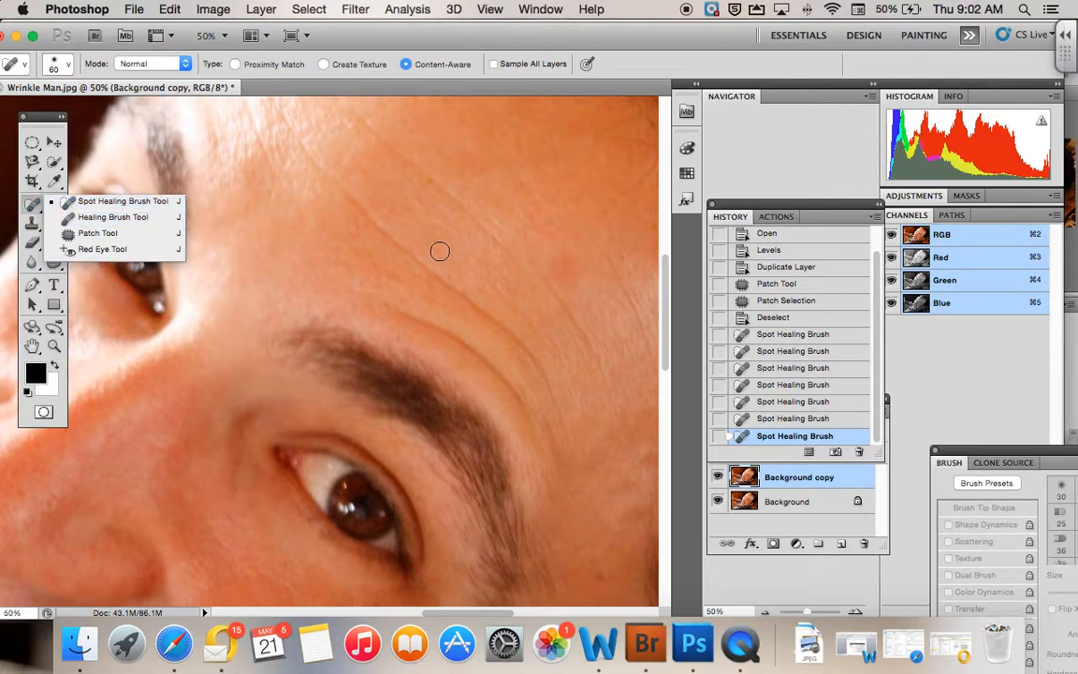
click(112, 218)
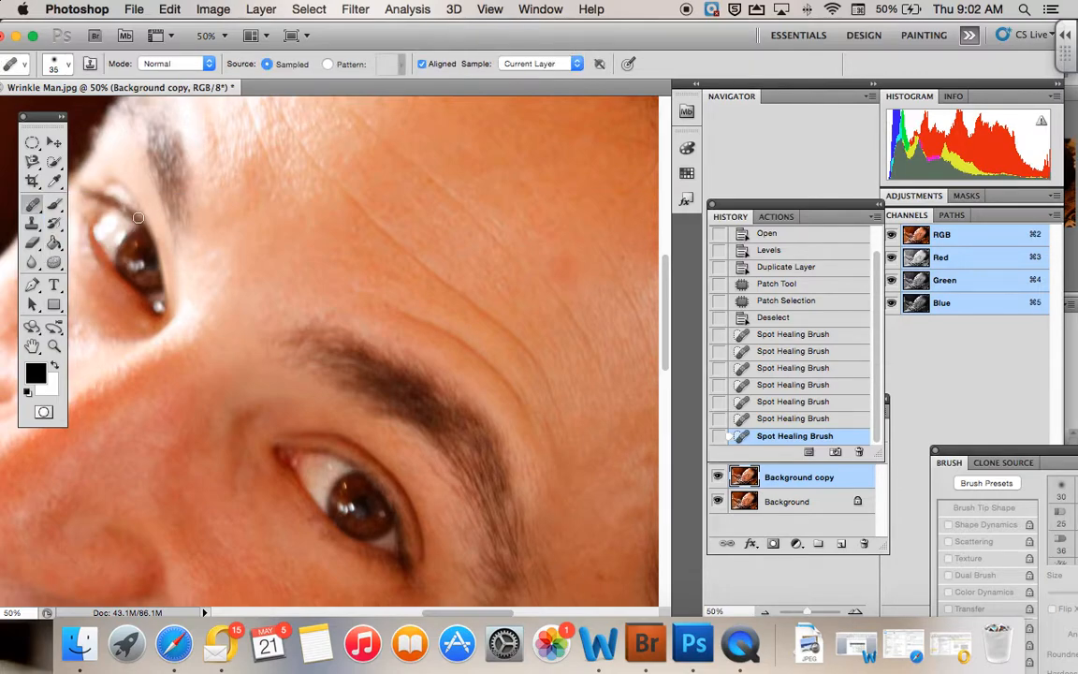
Set the Healing Brush size to 60 px, sample clean forehead skin and heal the long diagonal wrinkle above the near eyebrow
scroll(359, 219, left, 5)
scroll(359, 219, up, 3)
scroll(358, 219, down, 3)
scroll(358, 219, right, 2)
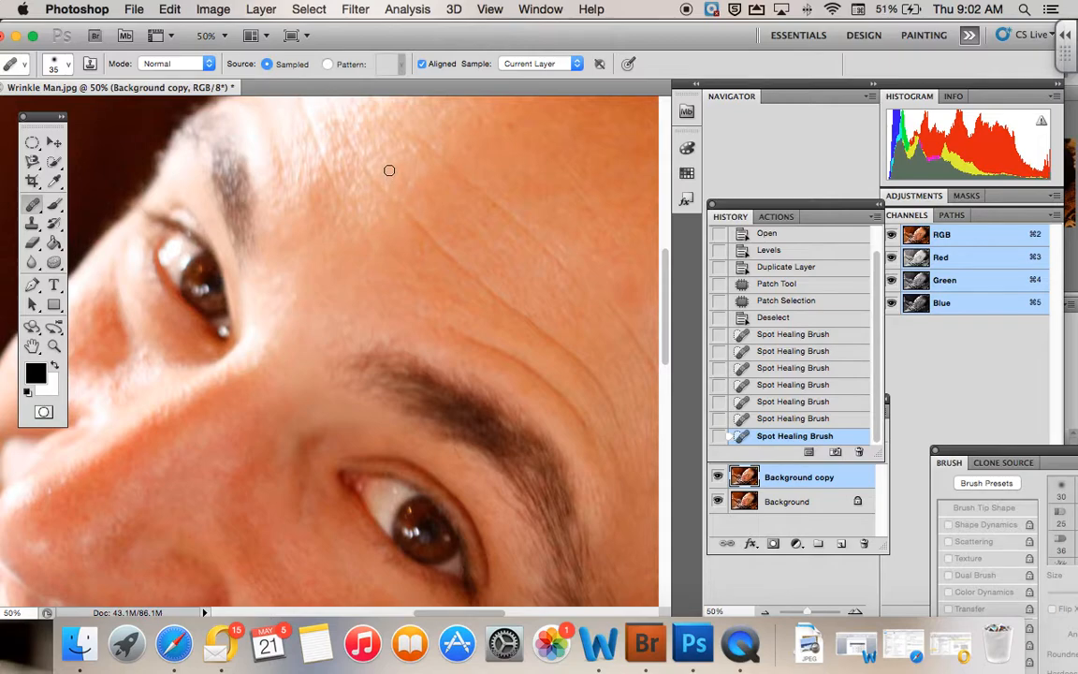
scroll(390, 168, left, 3)
scroll(389, 169, up, 1)
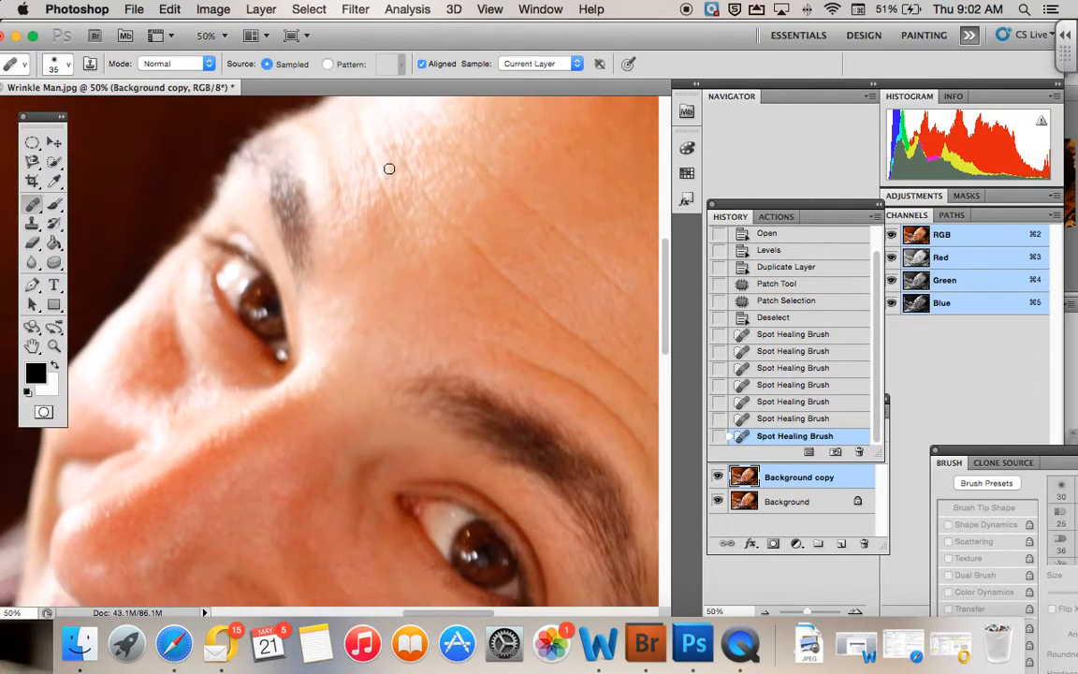
scroll(389, 169, down, 2)
scroll(389, 169, right, 1)
scroll(390, 168, up, 1)
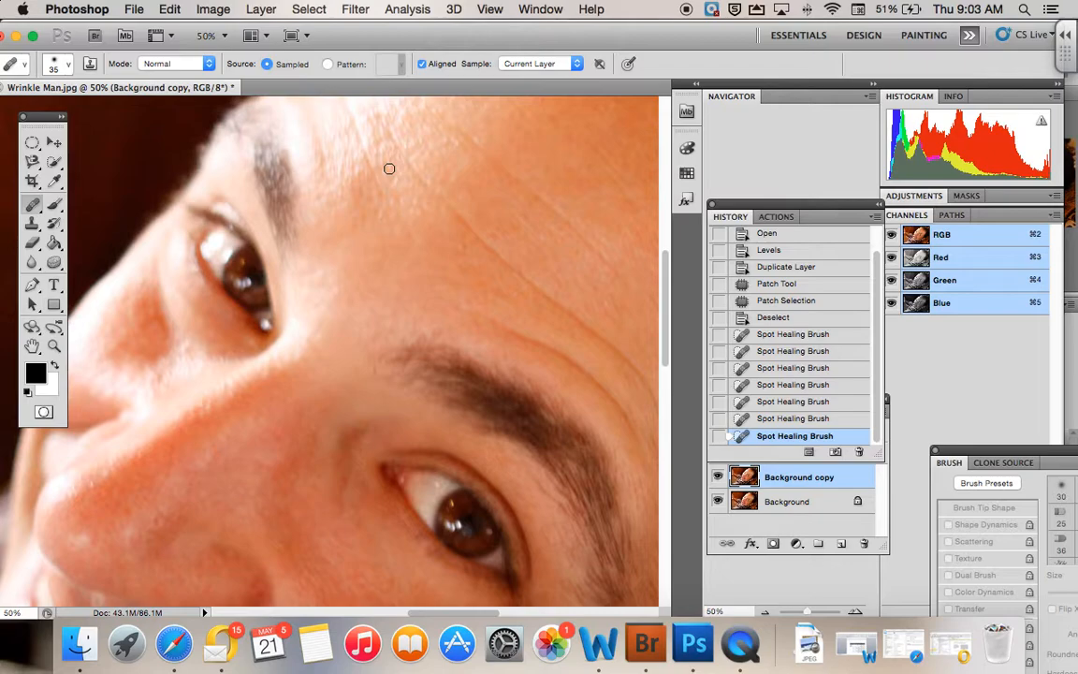
scroll(389, 168, right, 2)
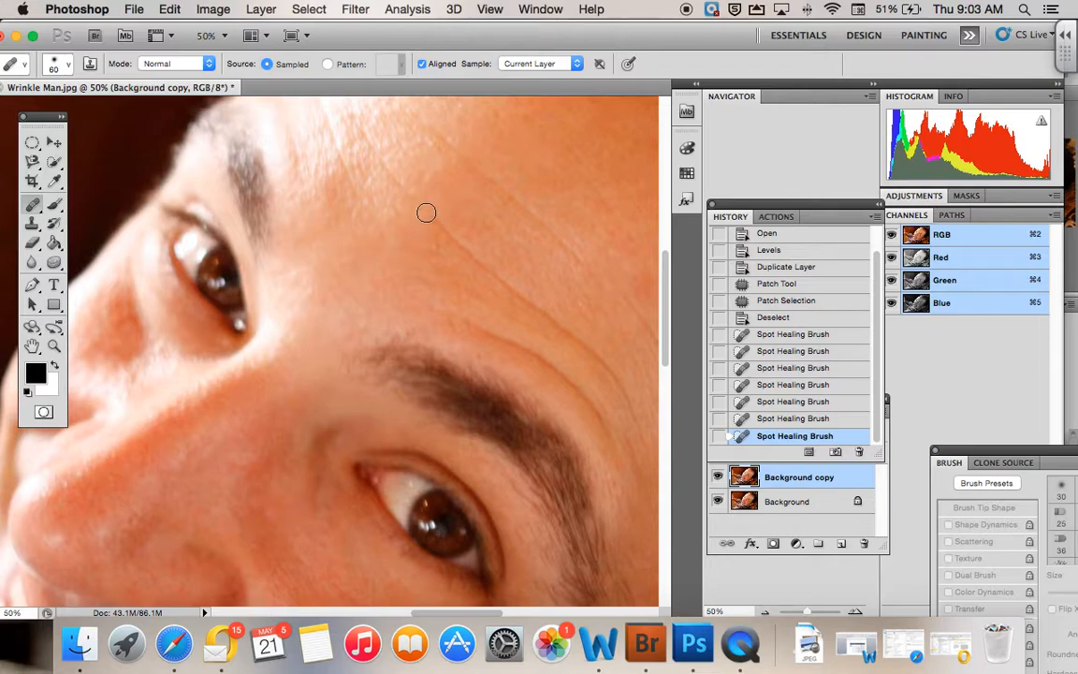
click(426, 214)
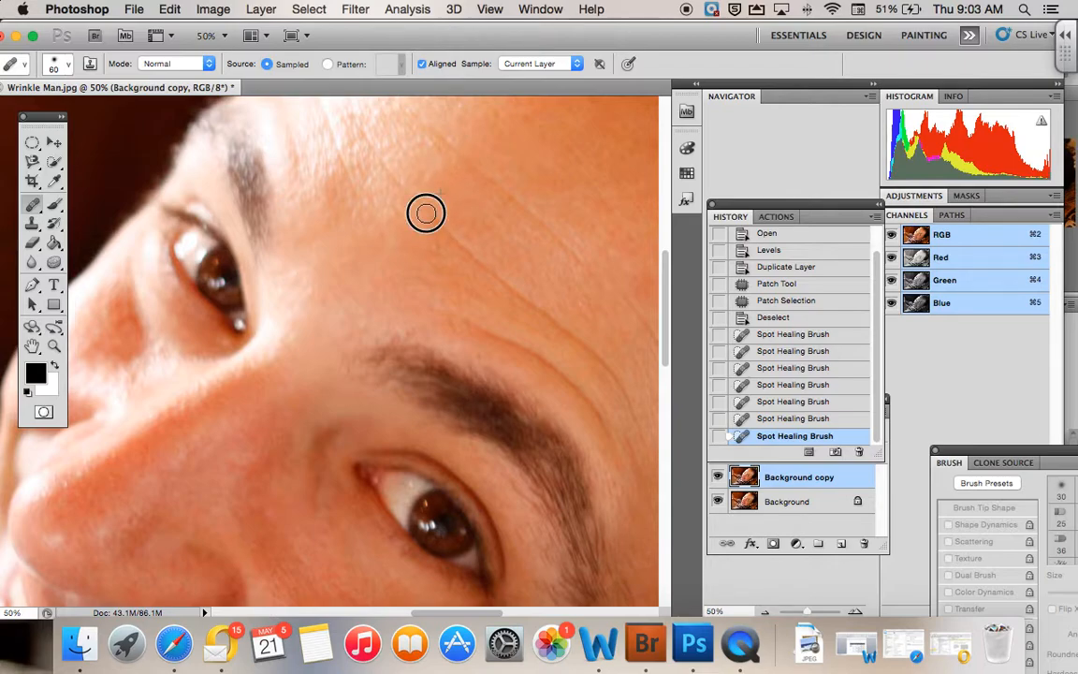
mouse_move(426, 213)
mouse_down()
mouse_move(589, 347)
mouse_move(628, 392)
mouse_move(638, 426)
mouse_up()
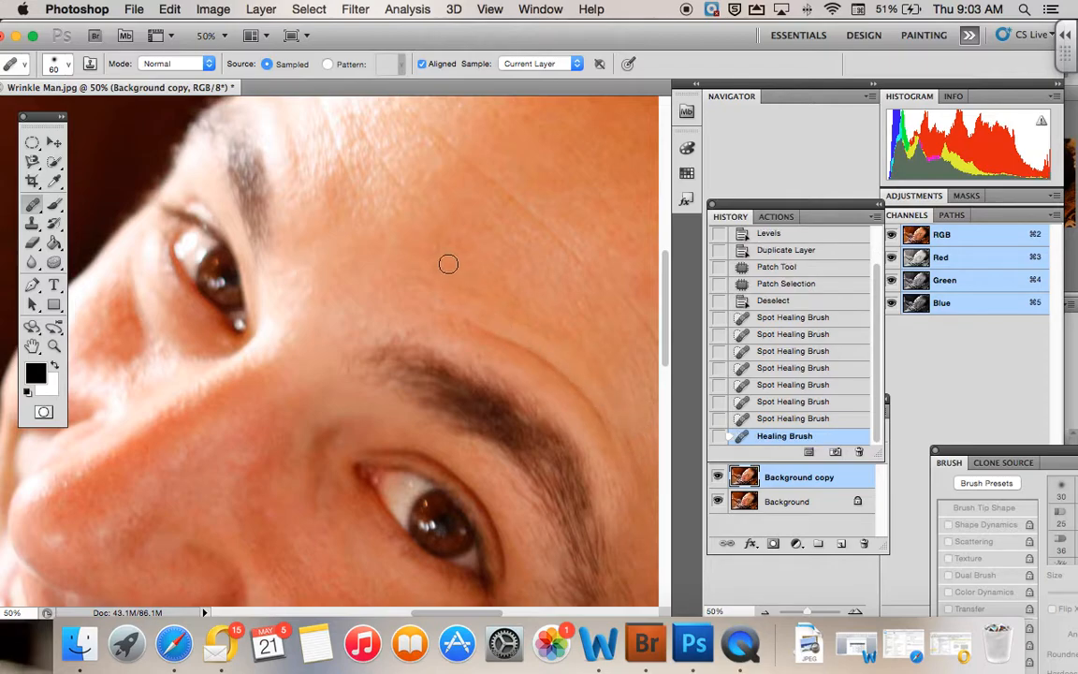
Sample bright skin high on the forehead and heal the lines running down toward the middle of the forehead
scroll(452, 127, left, 3)
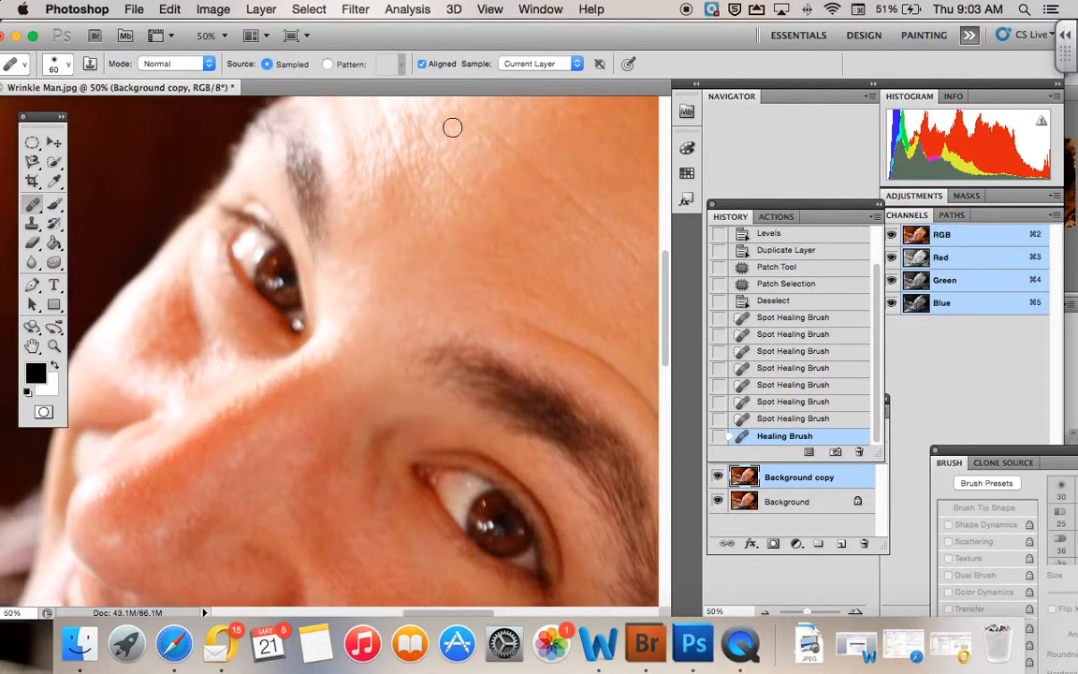
scroll(440, 122, up, 5)
scroll(440, 122, left, 2)
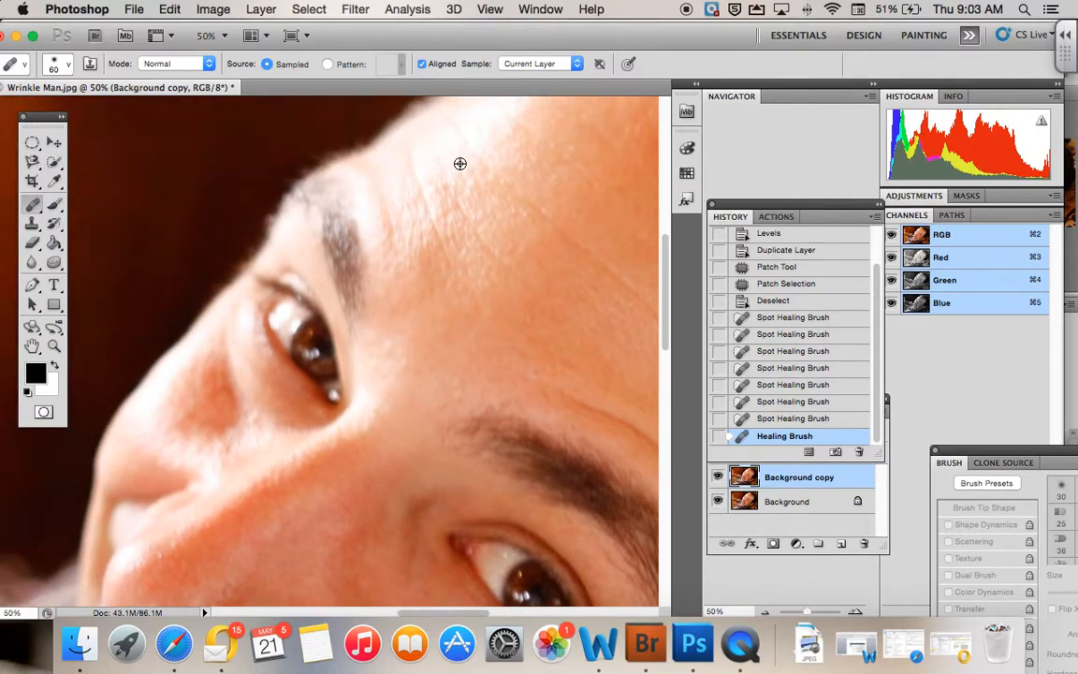
alt+click(459, 163)
drag(447, 183, 522, 278)
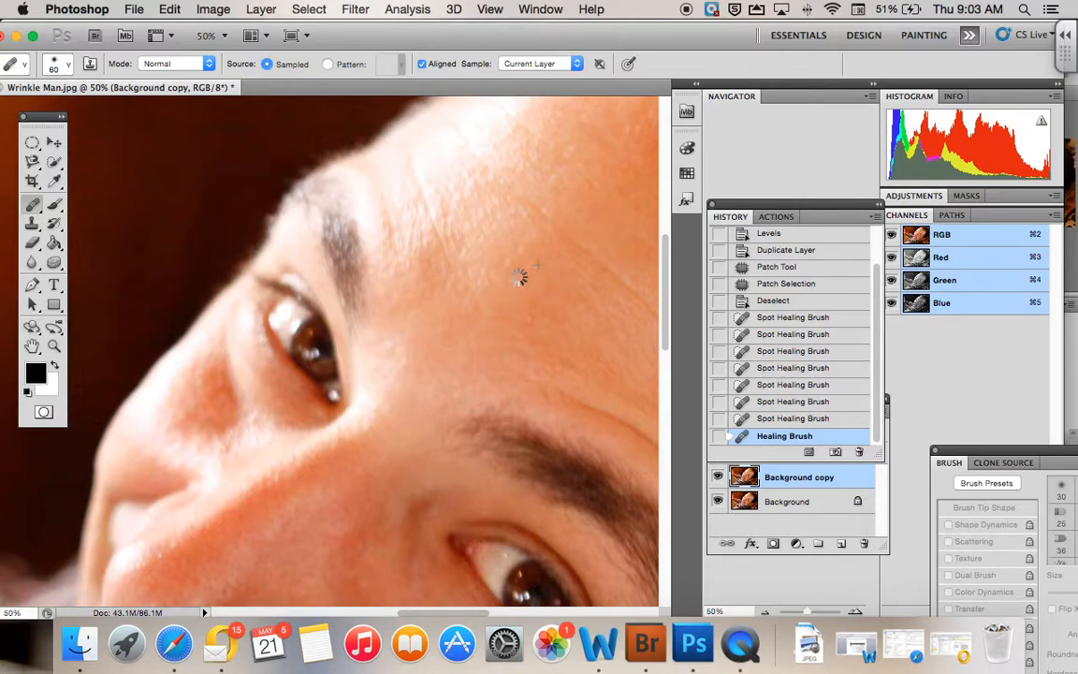
Resample skin near the upper edge of the forehead and heal the remaining diagonal wrinkle across its middle
scroll(519, 277, down, 3)
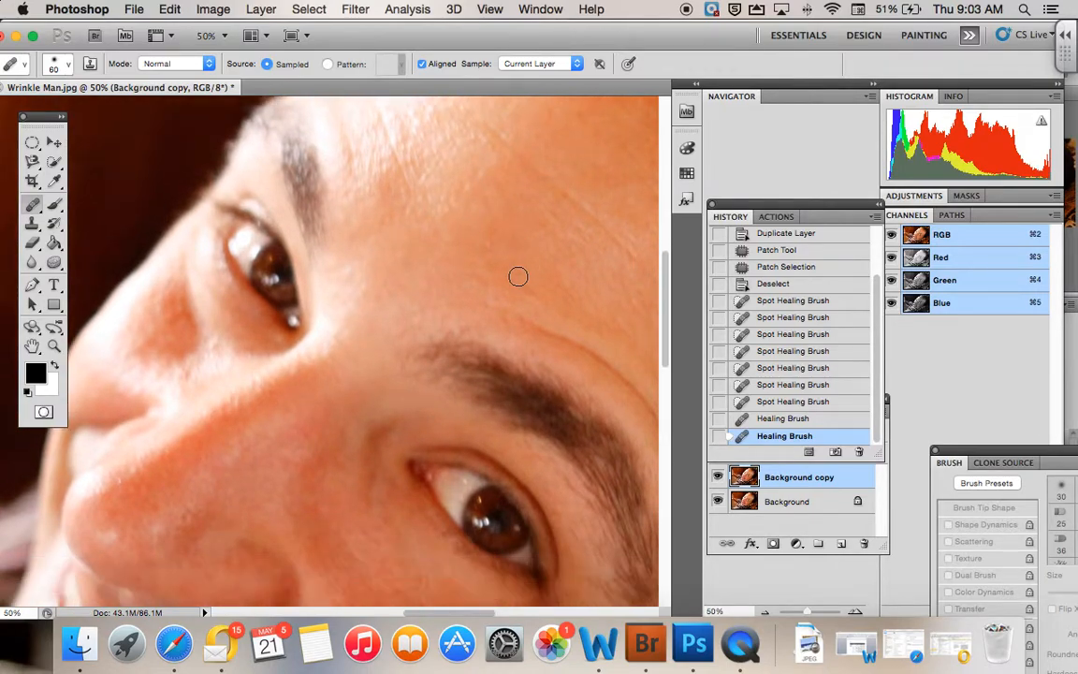
scroll(519, 276, up, 4)
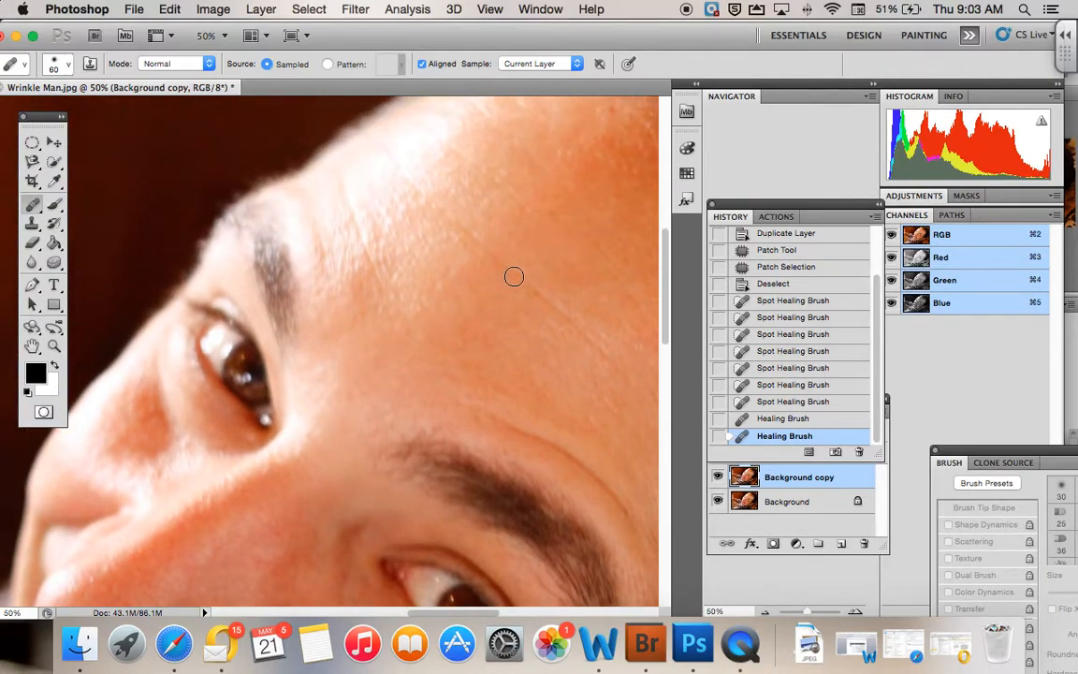
alt+click(418, 148)
drag(400, 163, 614, 359)
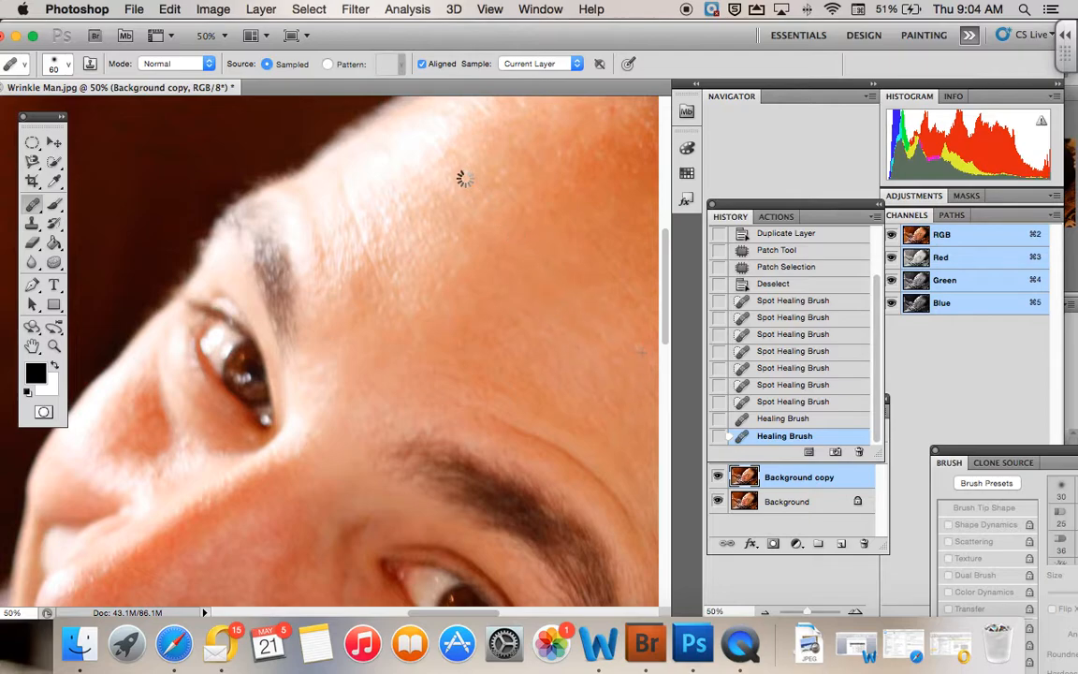
Heal the fine creases beside the far eyebrow with the Healing Brush
scroll(454, 260, left, 3)
scroll(454, 260, up, 2)
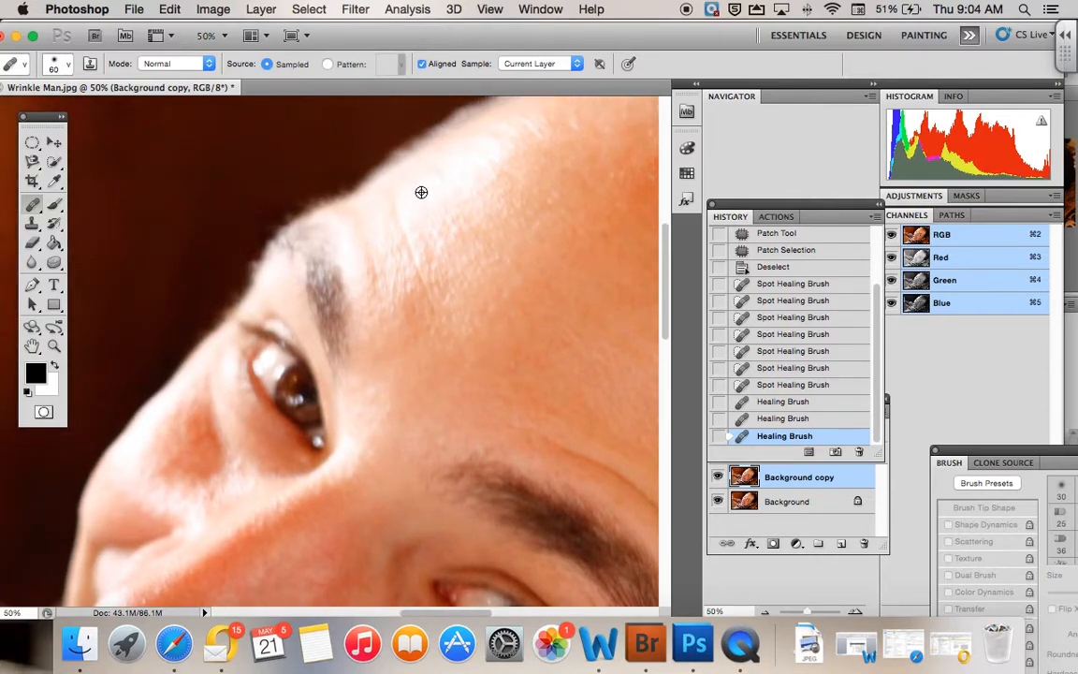
mouse_move(407, 195)
mouse_down()
mouse_move(397, 199)
mouse_move(409, 238)
mouse_move(444, 307)
mouse_up()
Sample smooth skin on the temple side of the forehead and heal the curved wrinkle beyond the near eyebrow
scroll(483, 271, right, 5)
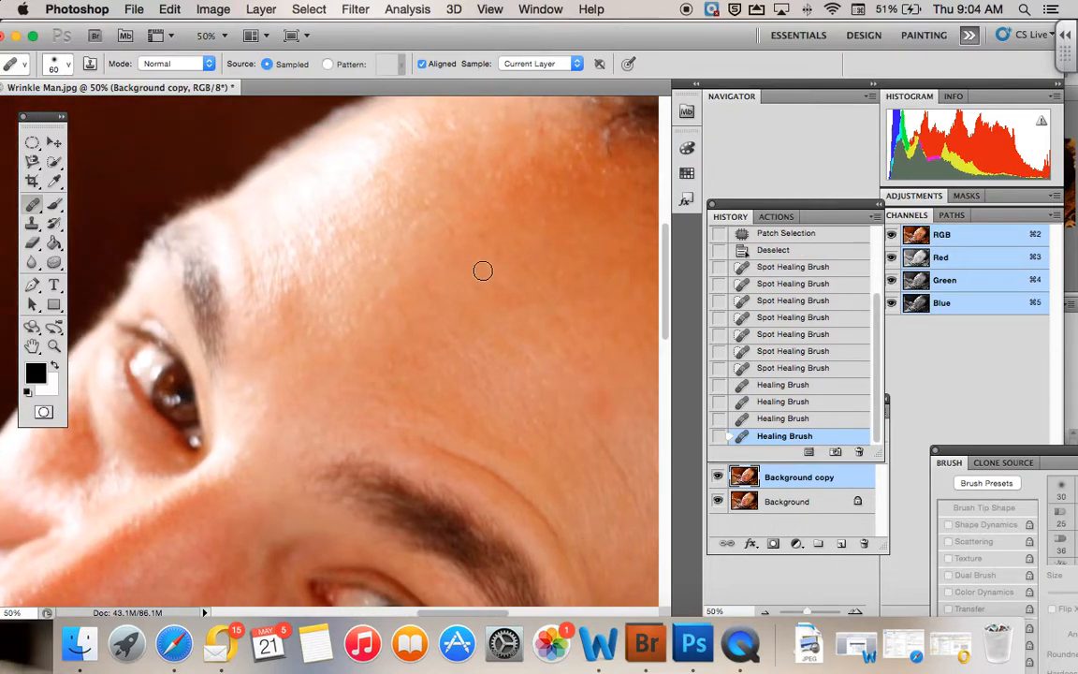
scroll(483, 270, down, 4)
scroll(484, 271, right, 4)
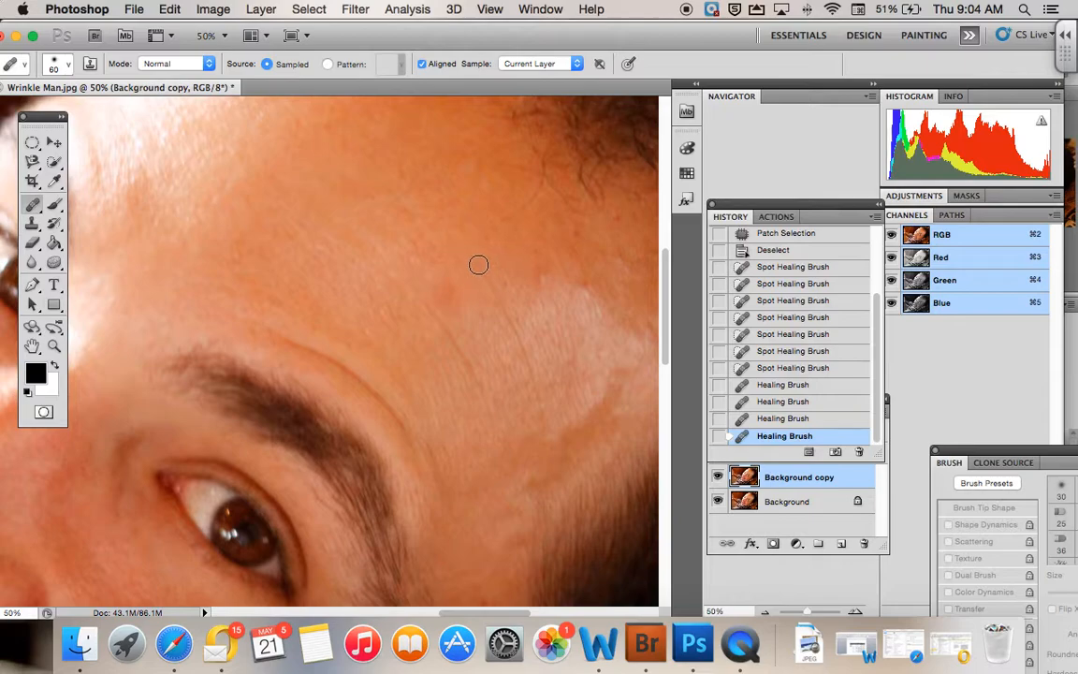
alt+click(419, 267)
mouse_move(414, 296)
mouse_down()
mouse_move(493, 400)
mouse_move(506, 388)
mouse_up()
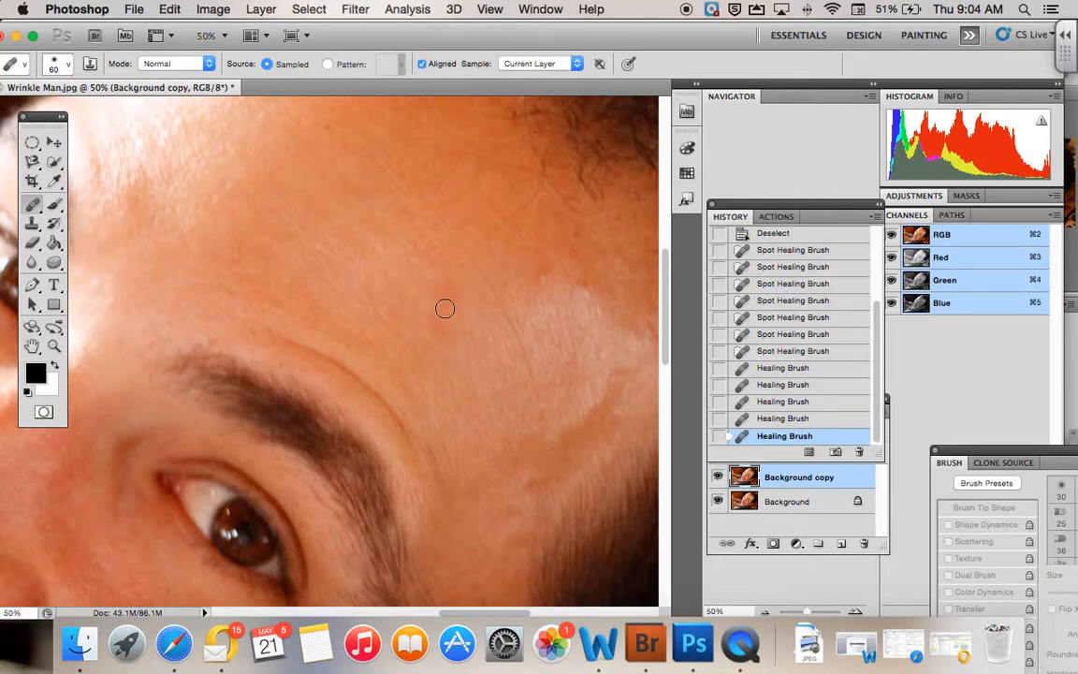
Patch the red spot on the temple side of the forehead with clean neighbouring skin using the Patch Tool, and deselect
mouse_move(32, 203)
mouse_down()
mouse_move(94, 217)
mouse_move(98, 234)
mouse_up()
mouse_move(476, 291)
mouse_down()
mouse_move(428, 284)
mouse_move(424, 337)
mouse_move(441, 347)
mouse_move(463, 333)
mouse_move(472, 298)
mouse_move(422, 315)
mouse_move(384, 309)
mouse_move(338, 251)
mouse_up()
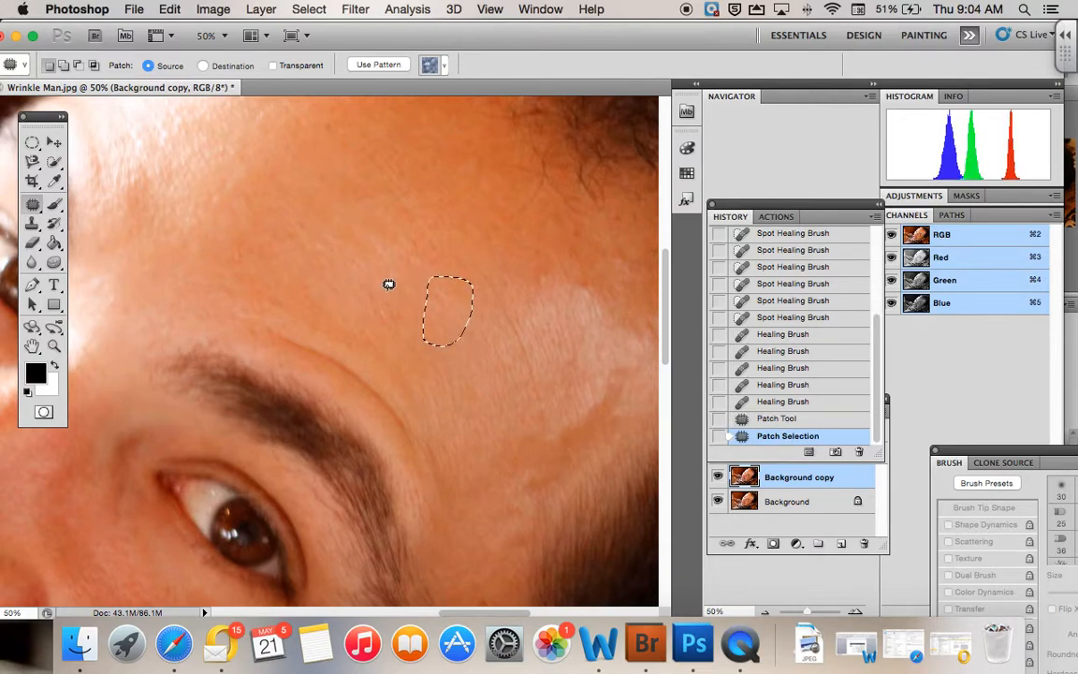
key(super+d)
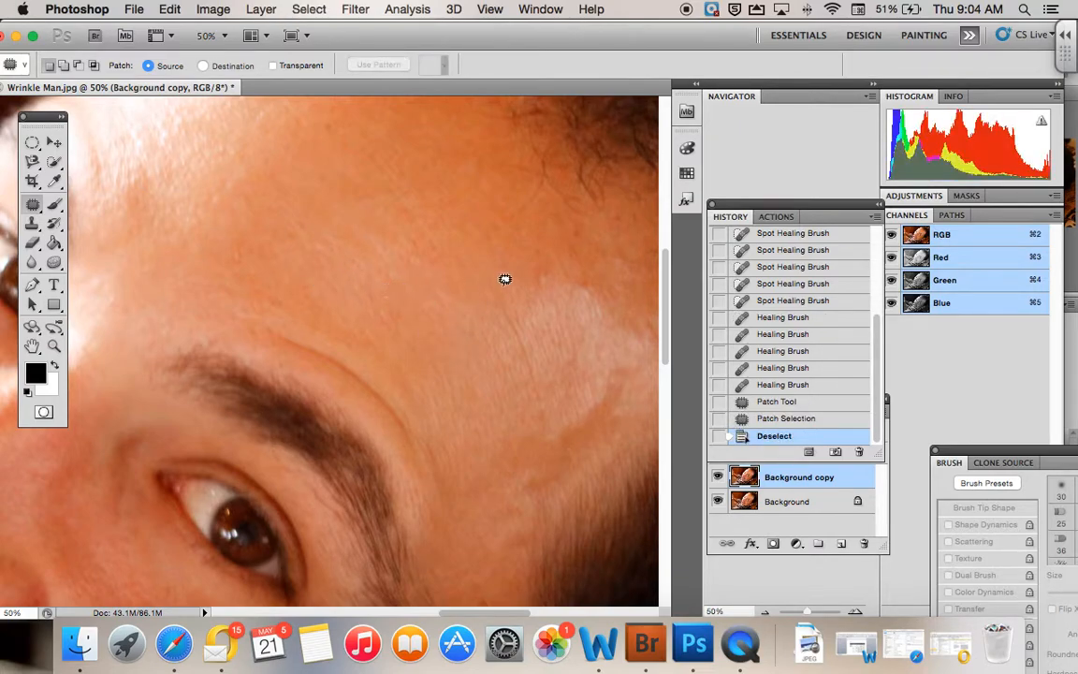
Return to the Healing Brush Tool and heal the wrinkle along the edge of the pale patch near the temple
click(32, 203)
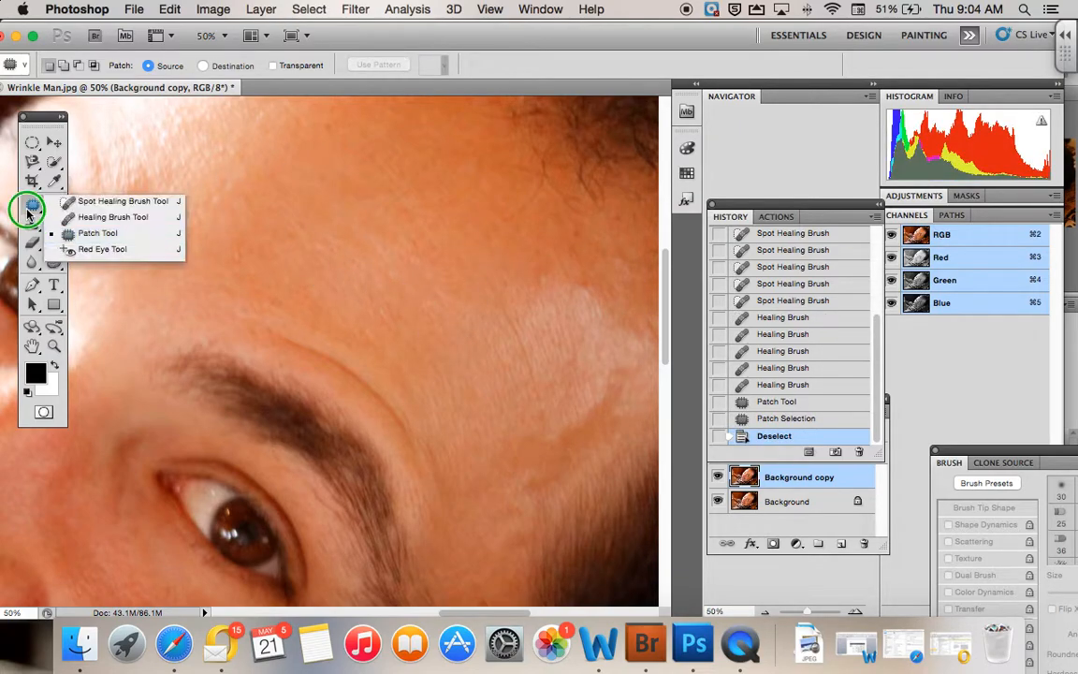
click(93, 216)
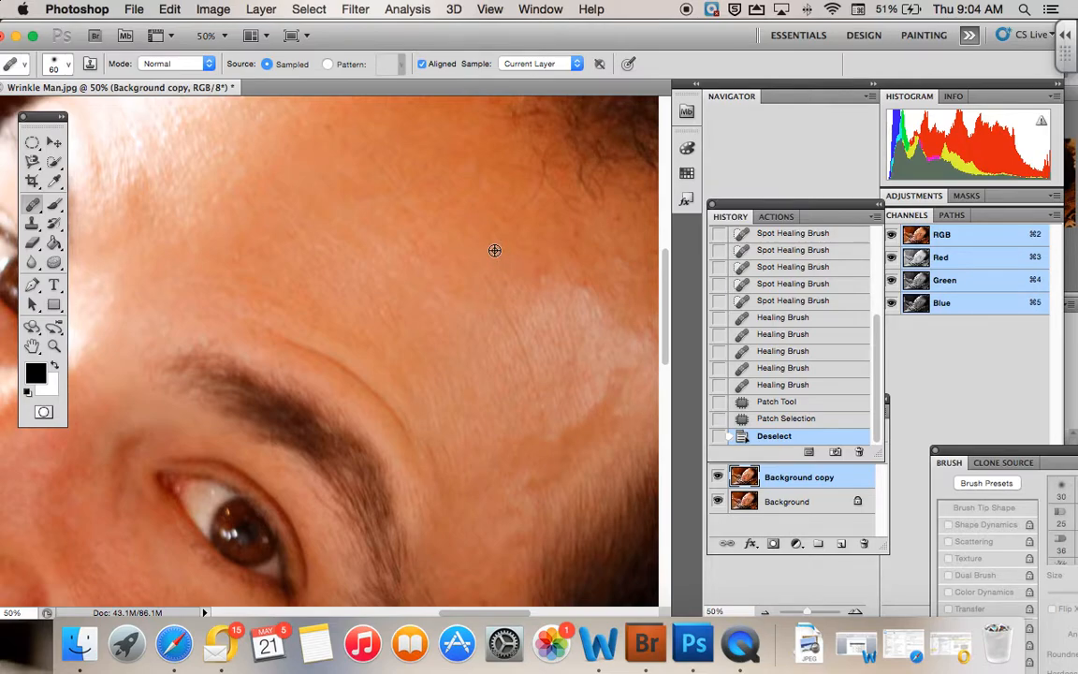
mouse_move(479, 272)
mouse_down()
mouse_move(532, 368)
mouse_move(539, 405)
mouse_move(529, 397)
mouse_up()
Try healing the curved wrinkle just above the near eyebrow from a close skin sample, and step back one Healing Brush history state
scroll(363, 211, up, 2)
scroll(490, 180, right, 2)
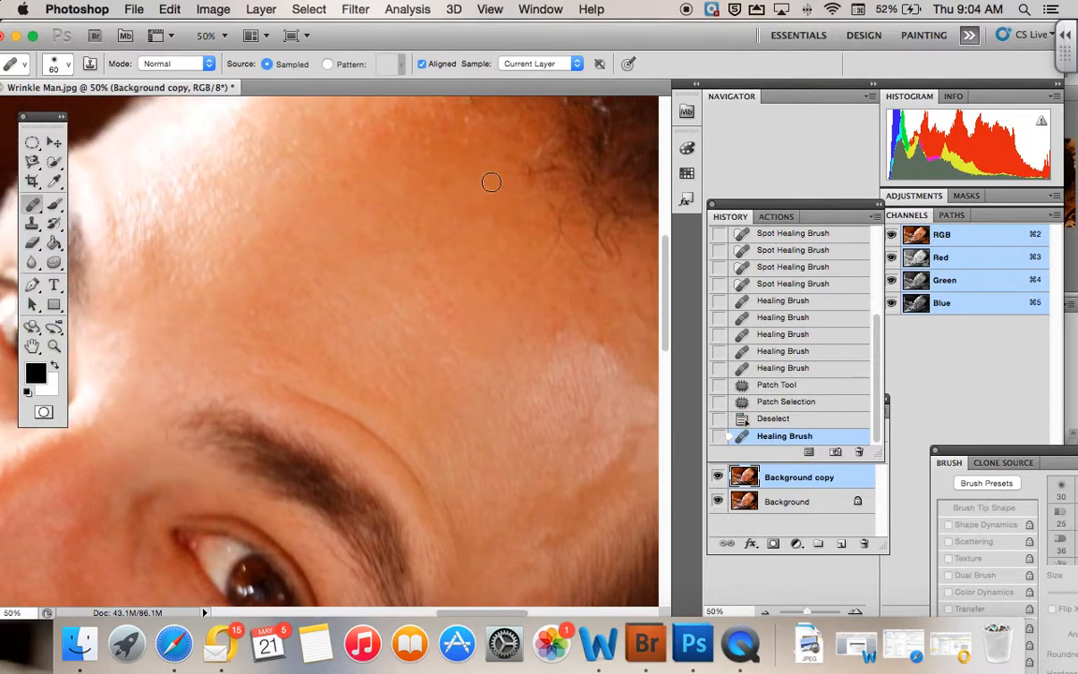
alt+click(260, 397)
mouse_move(289, 388)
mouse_down()
mouse_move(372, 427)
mouse_move(431, 478)
mouse_up()
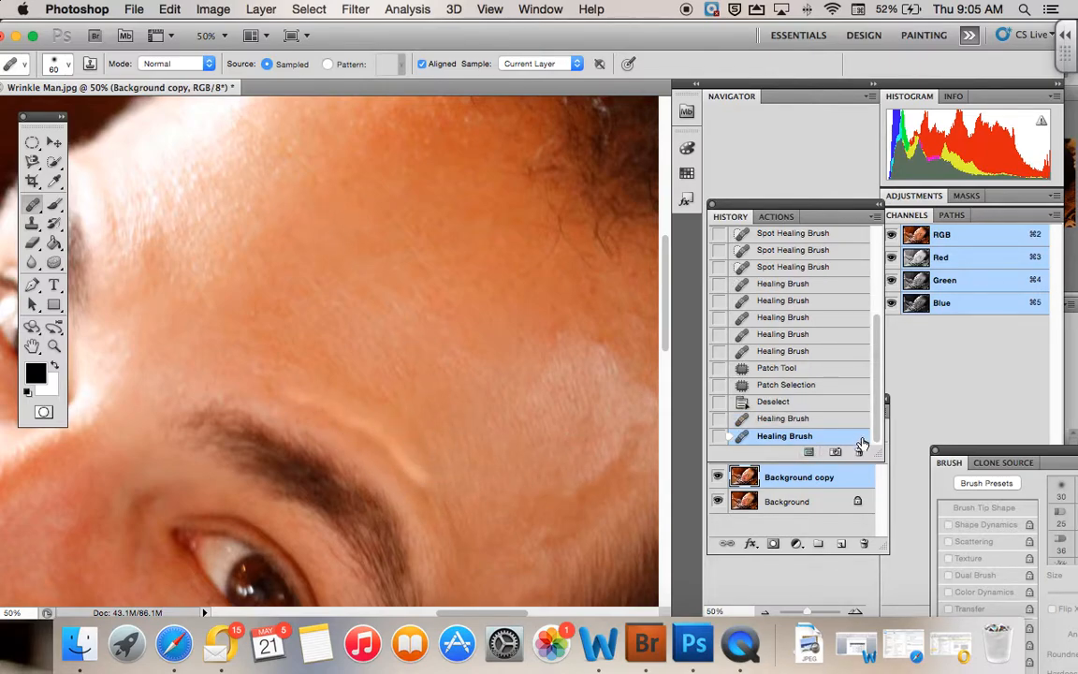
click(805, 420)
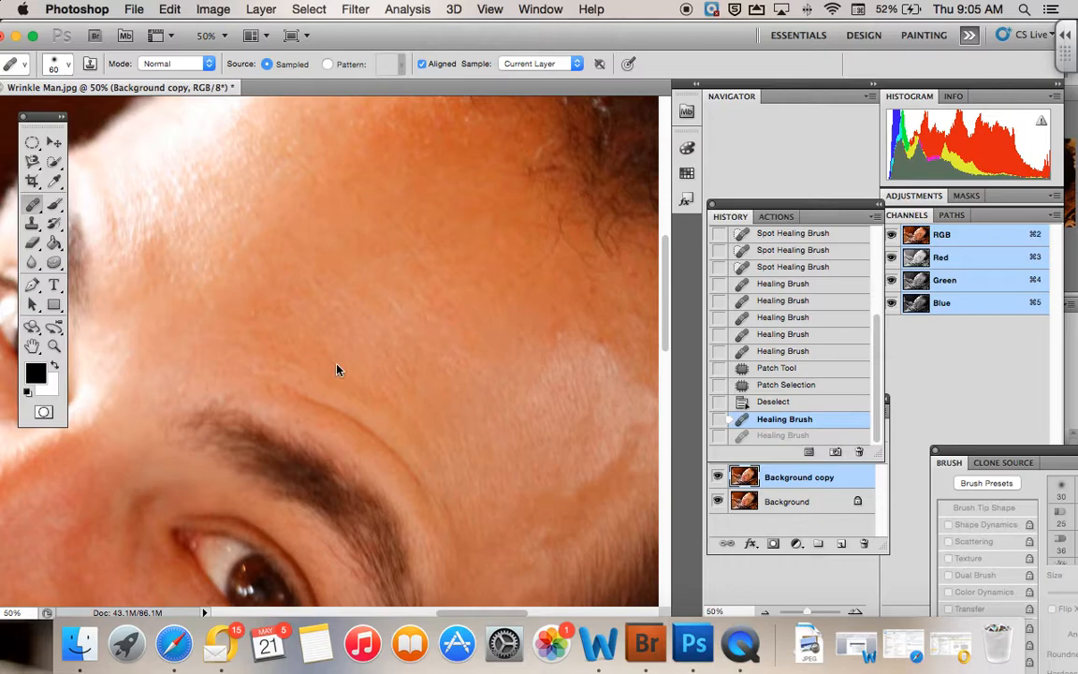
Heal the curved wrinkle just above the near eyebrow again with the Healing Brush and check the surrounding face
mouse_move(307, 396)
mouse_down()
mouse_move(376, 436)
mouse_move(430, 503)
mouse_up()
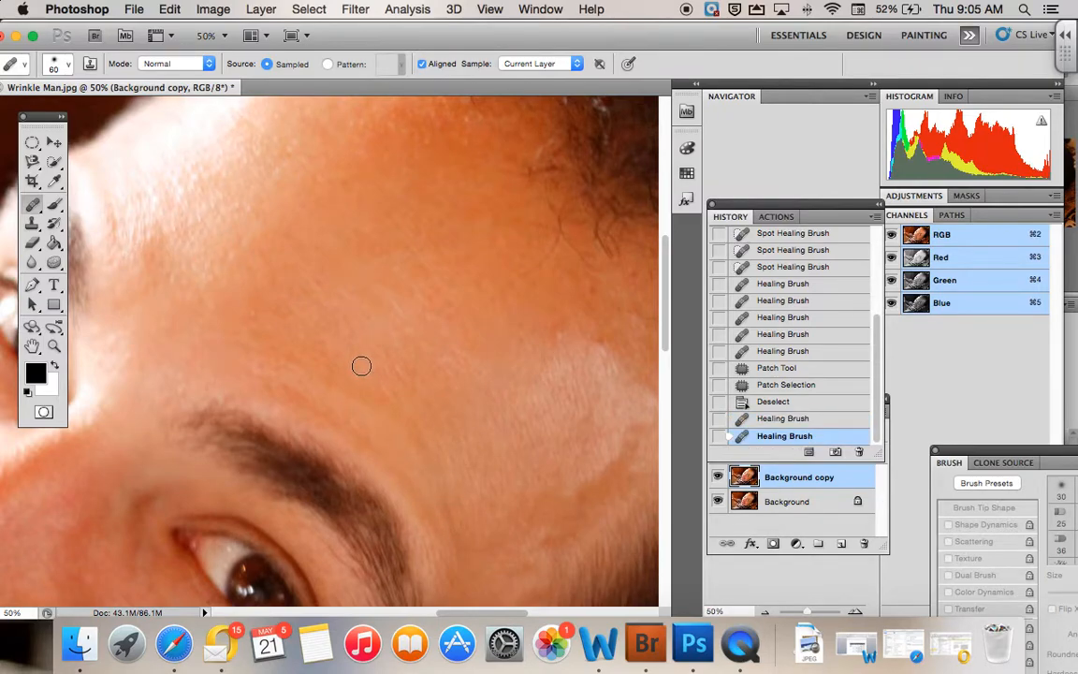
scroll(361, 366, down, 10)
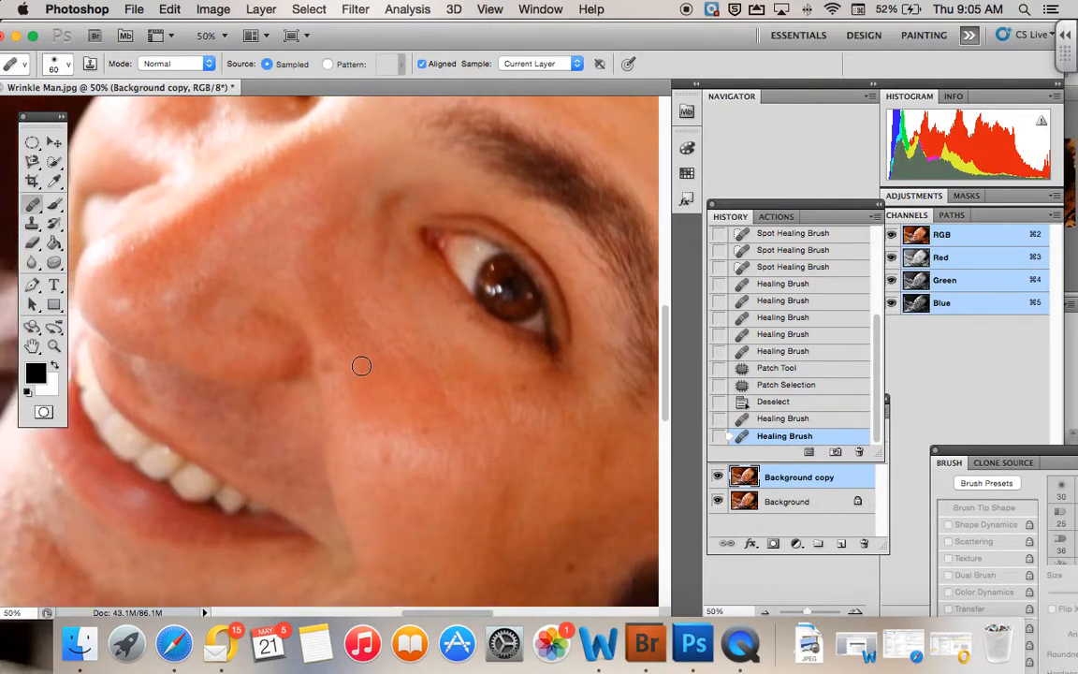
scroll(361, 366, right, 3)
scroll(362, 366, down, 2)
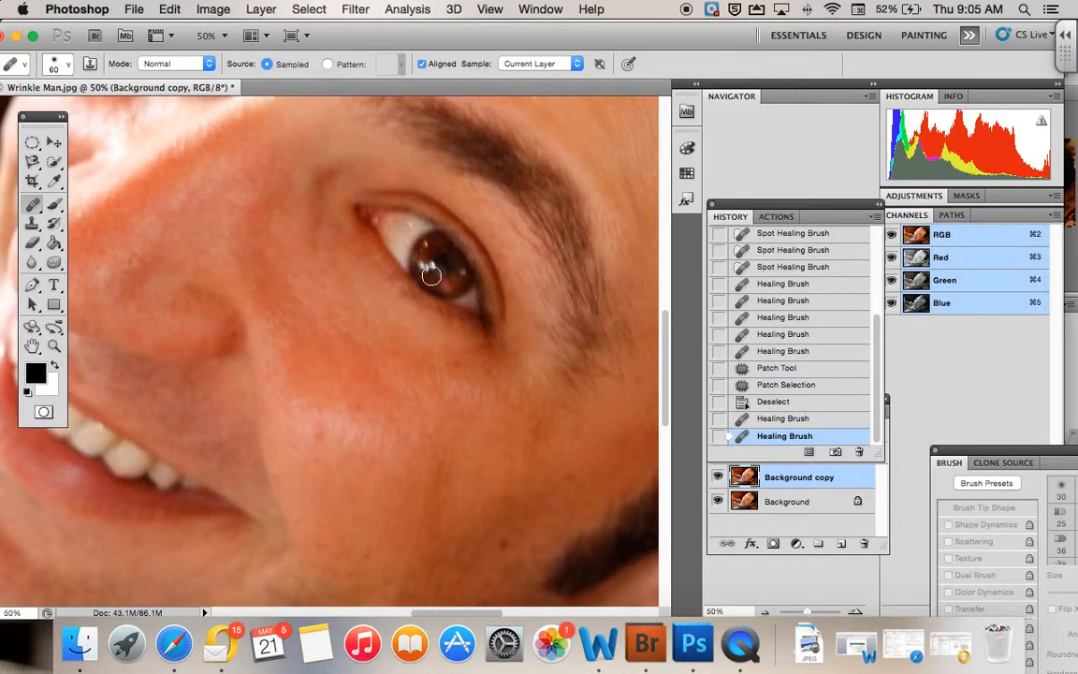
scroll(438, 279, up, 3)
scroll(402, 264, right, 4)
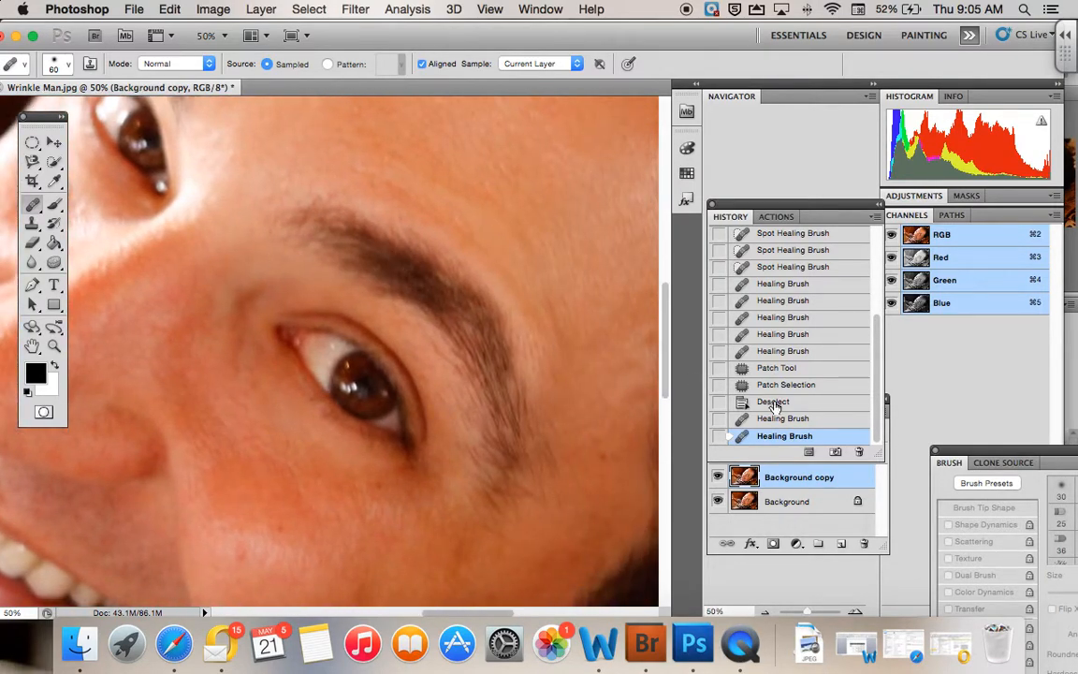
Create a history snapshot of the retouched portrait and select that snapshot
click(835, 451)
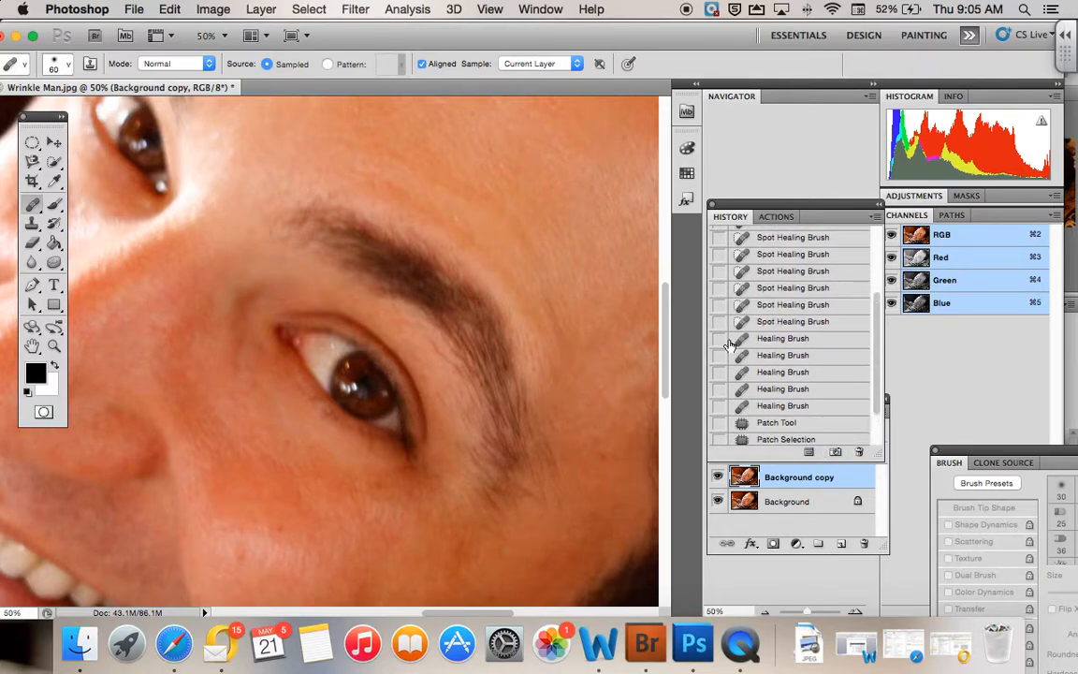
scroll(758, 300, up, 5)
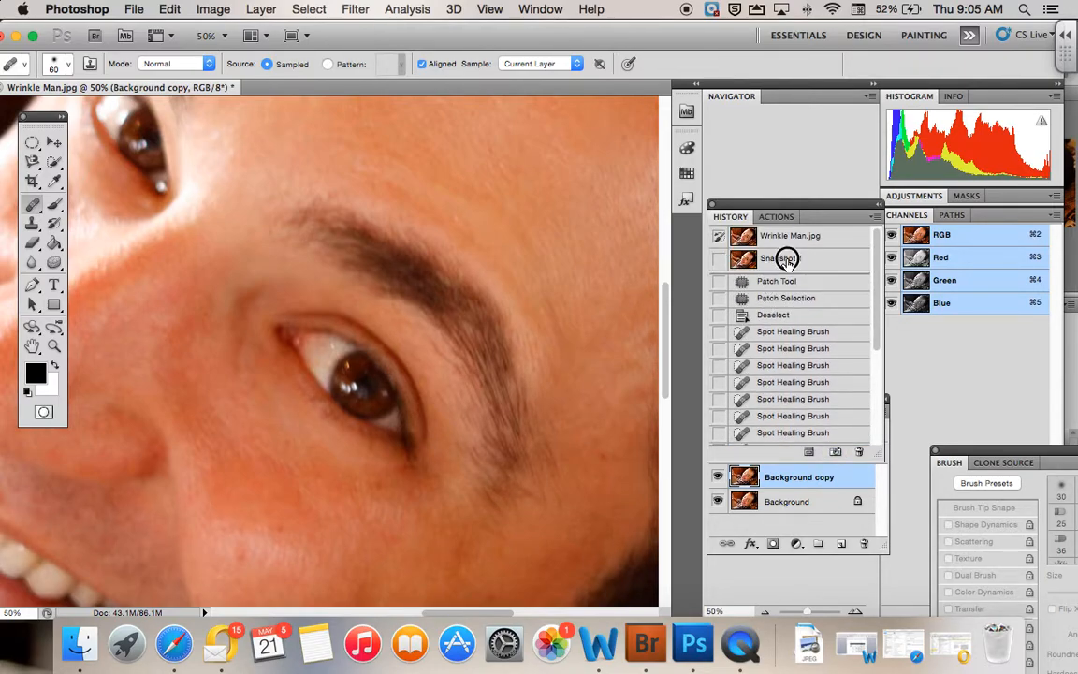
click(787, 263)
Step back to the Patch Selection history state
drag(873, 270, 879, 337)
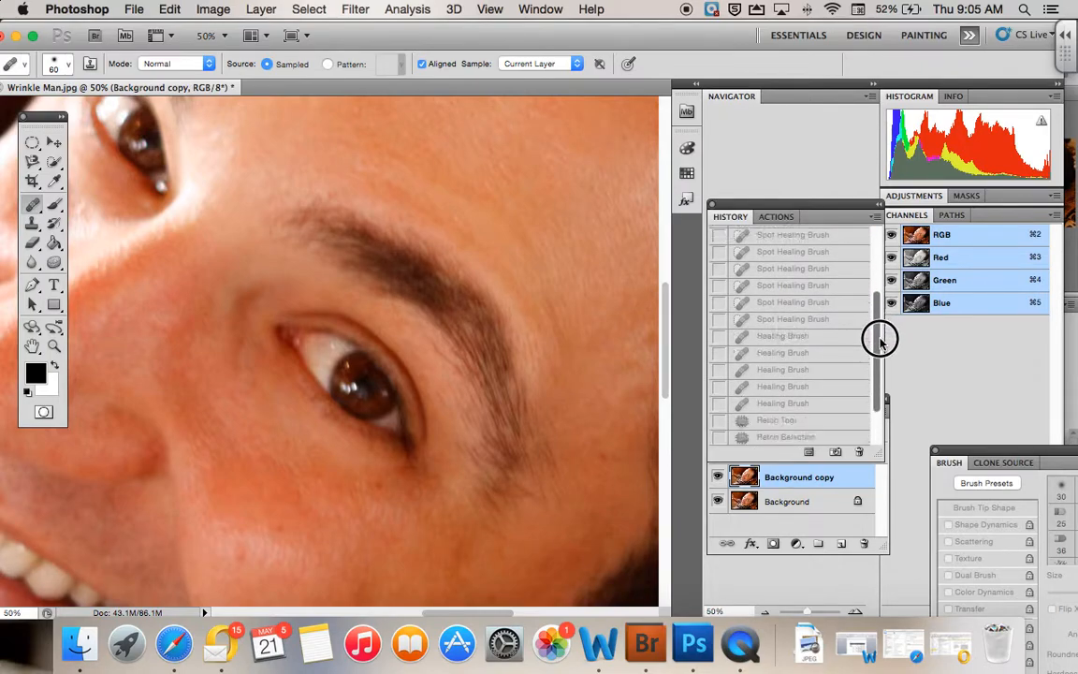
click(822, 436)
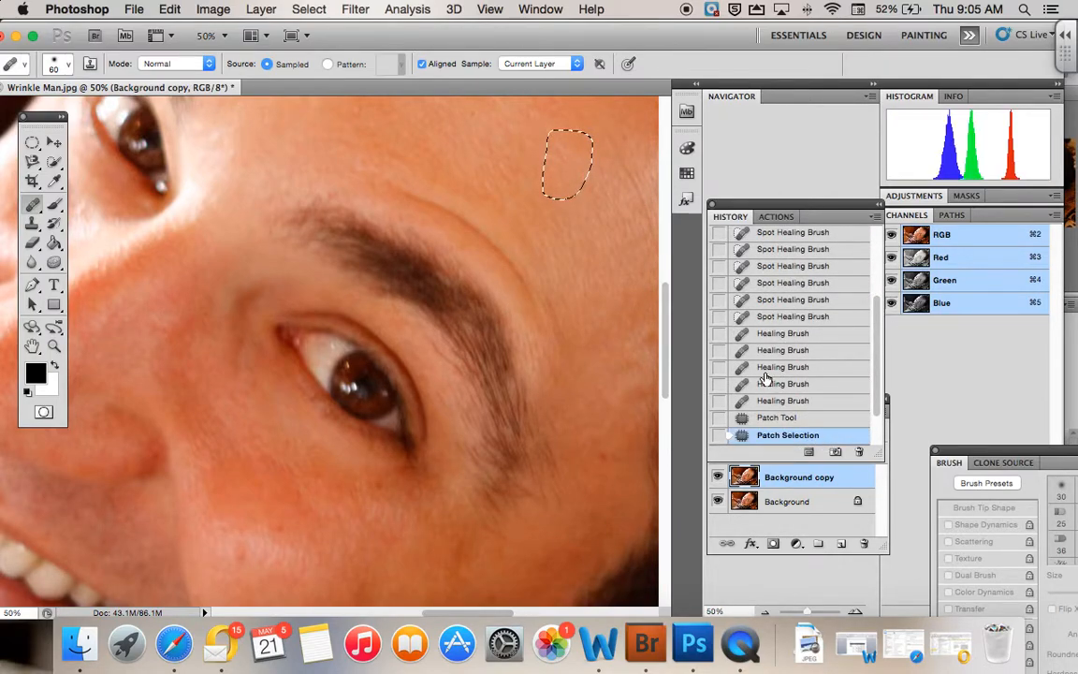
Restore the latest Healing Brush history state and examine the near cheek, nose and mouth
scroll(869, 400, down, 3)
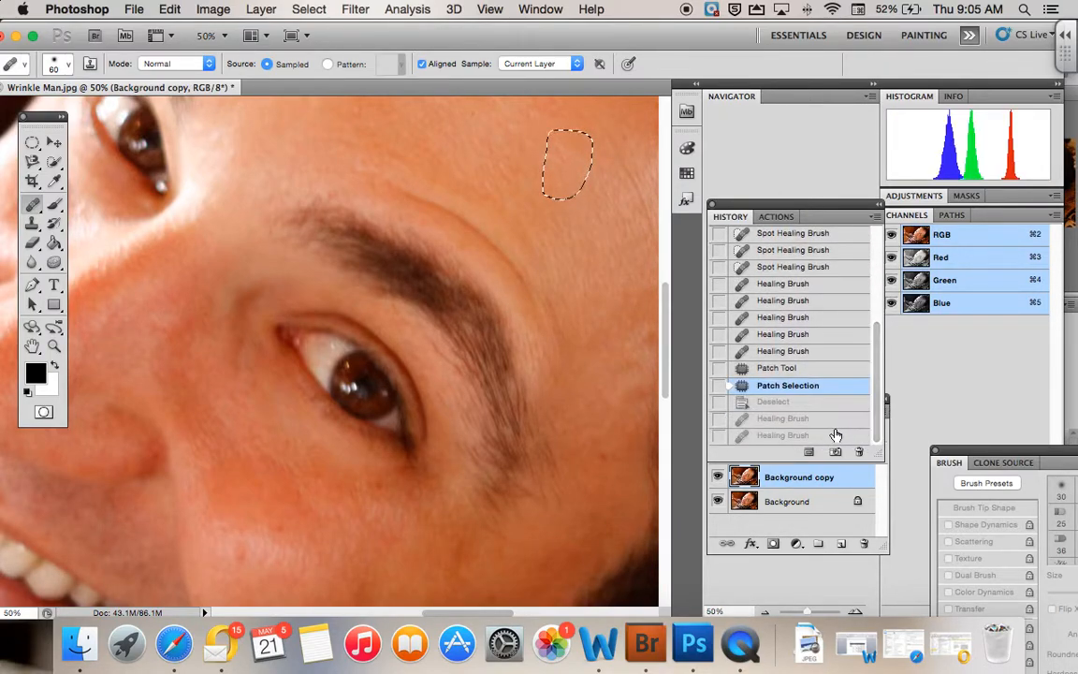
click(824, 436)
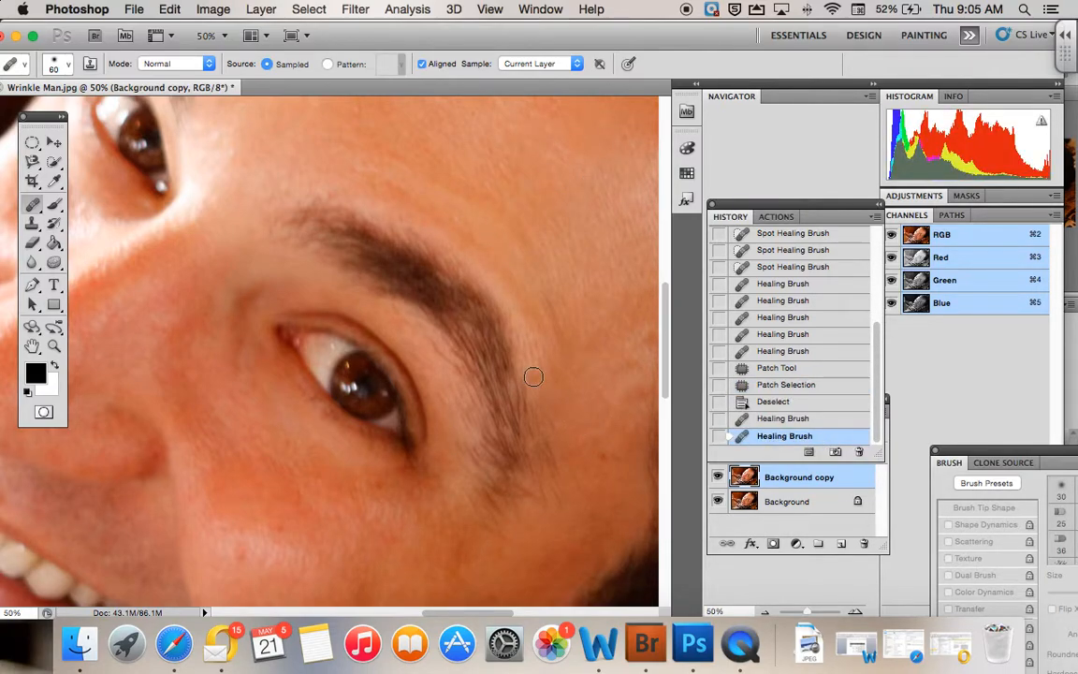
scroll(534, 375, down, 5)
scroll(534, 377, left, 5)
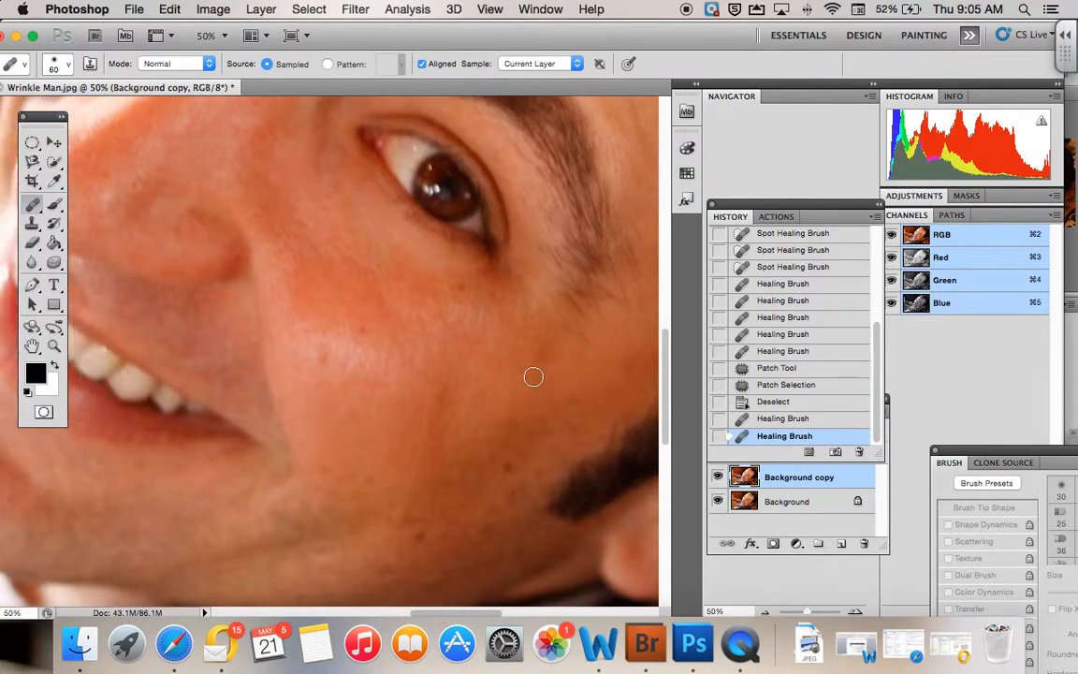
scroll(533, 376, up, 3)
scroll(533, 377, left, 2)
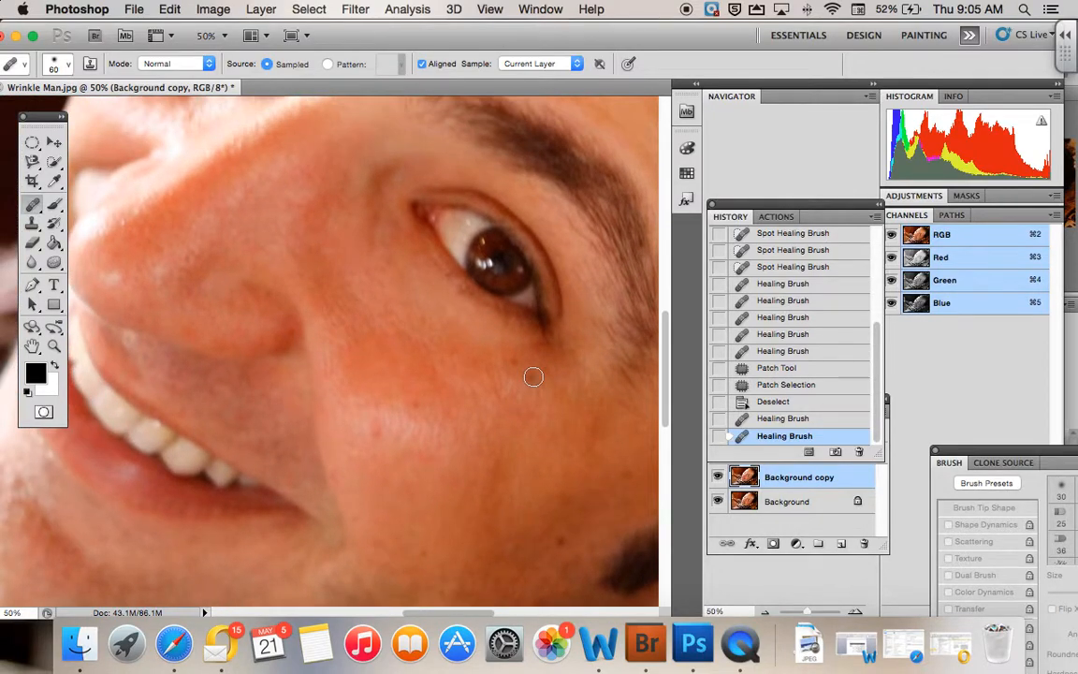
scroll(534, 376, down, 1)
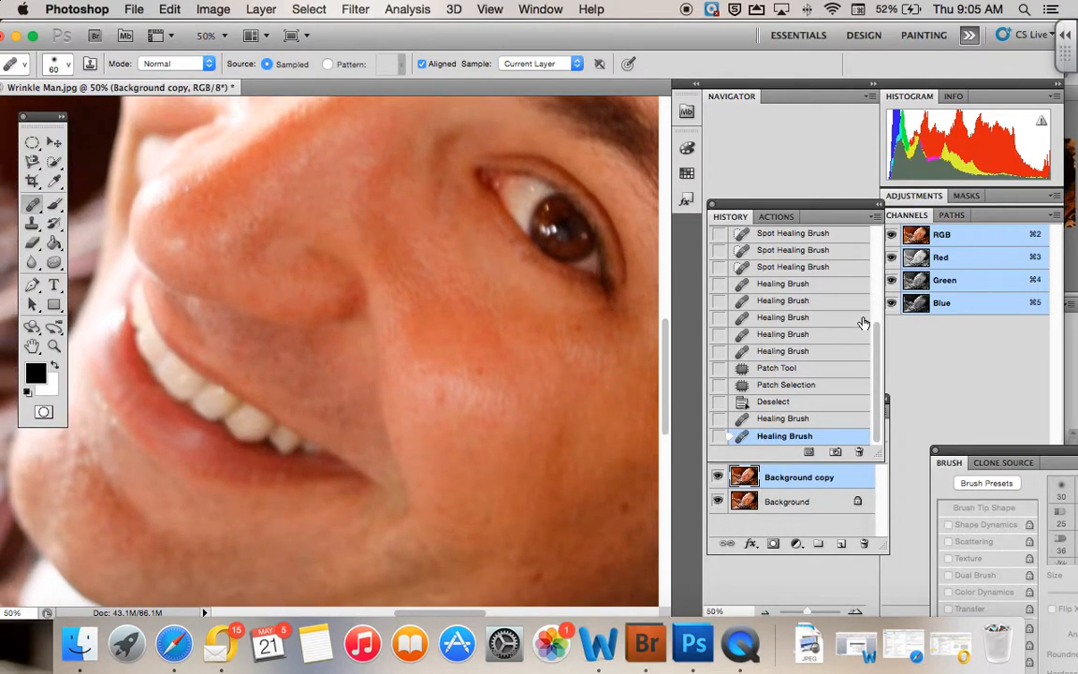
Add a new layer named "teeth and eyes" above Background copy and set its blend mode to Color
drag(792, 202, 801, 138)
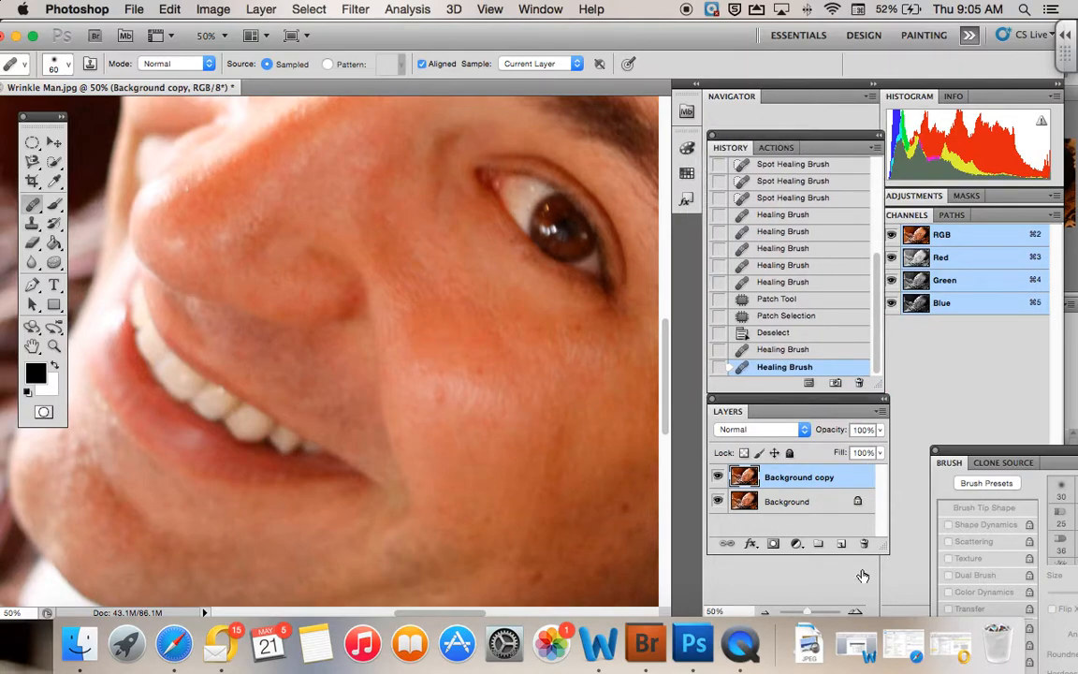
click(841, 545)
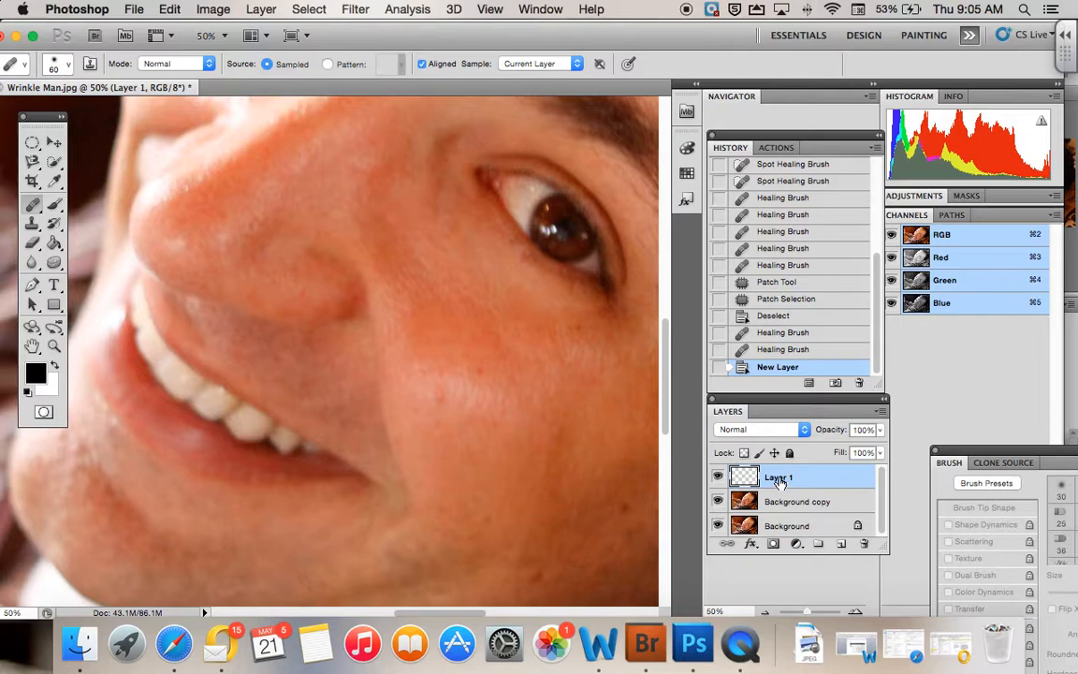
double_click(779, 478)
text(teeth and eyes)
key(Return)
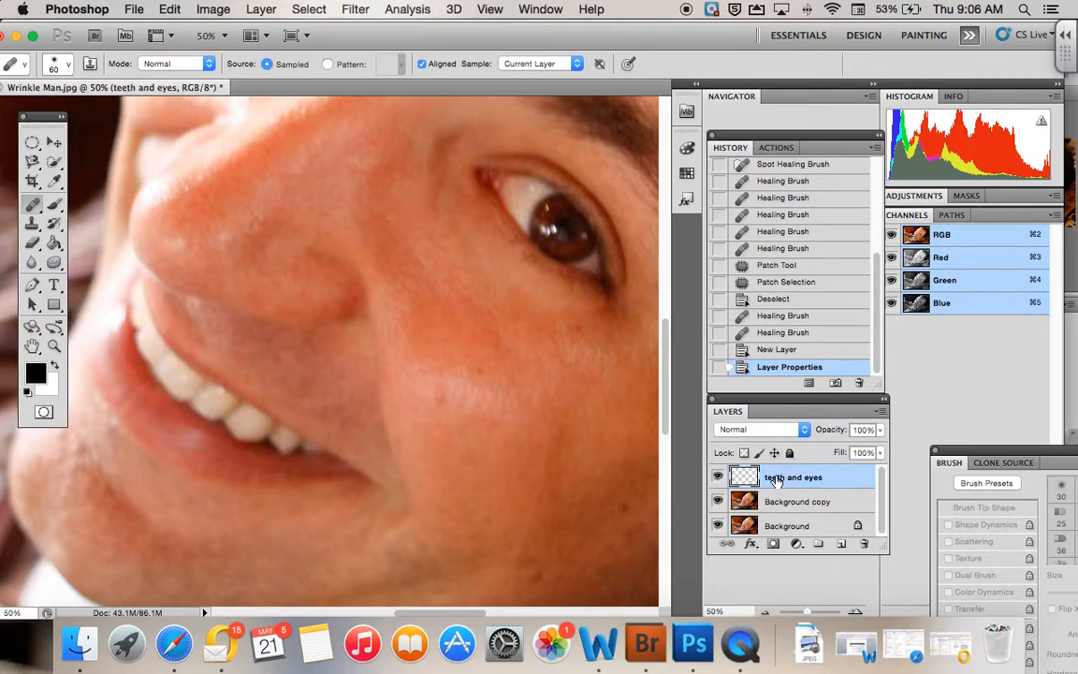
click(804, 429)
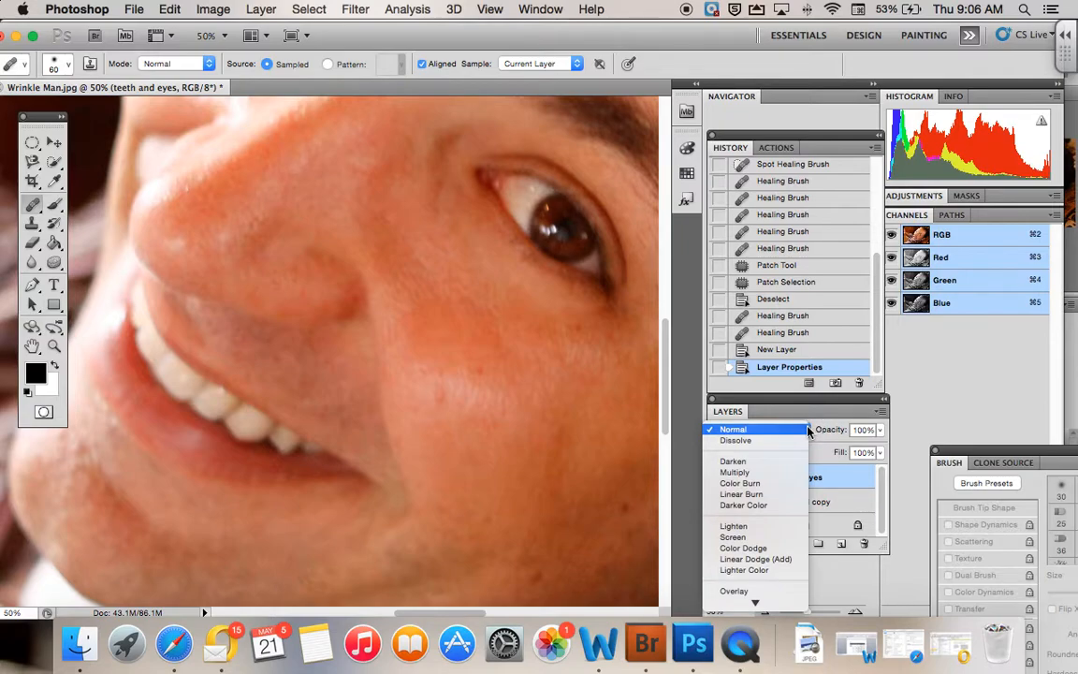
click(756, 589)
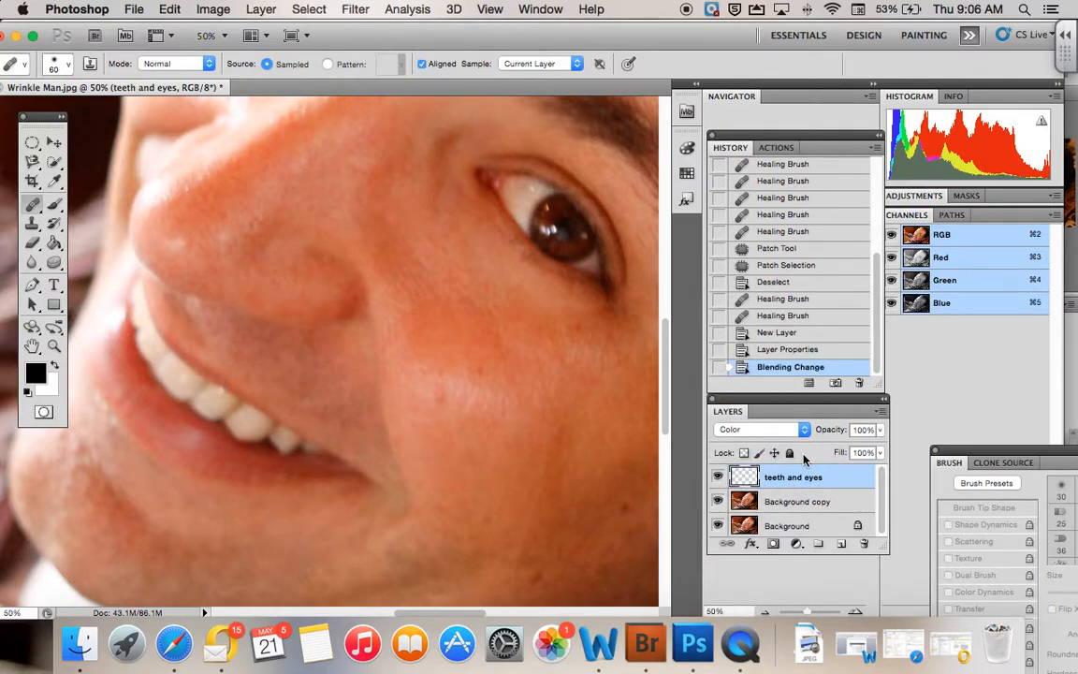
Set up the Brush tool with 0% hardness and the Color painting mode
click(54, 205)
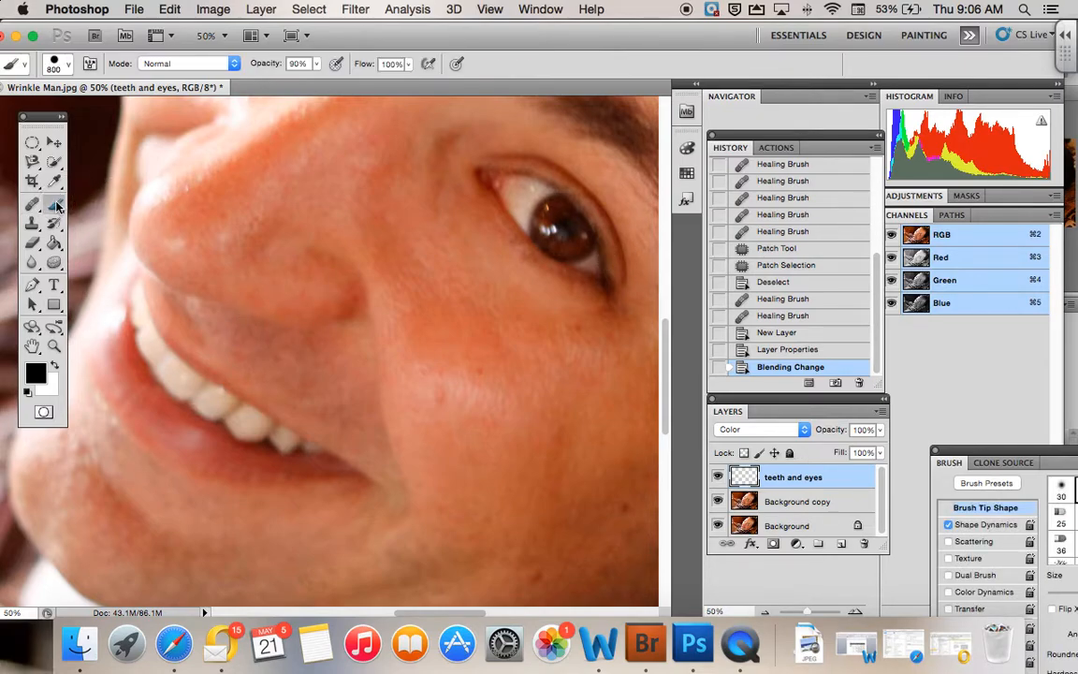
click(68, 66)
drag(181, 149, 7, 140)
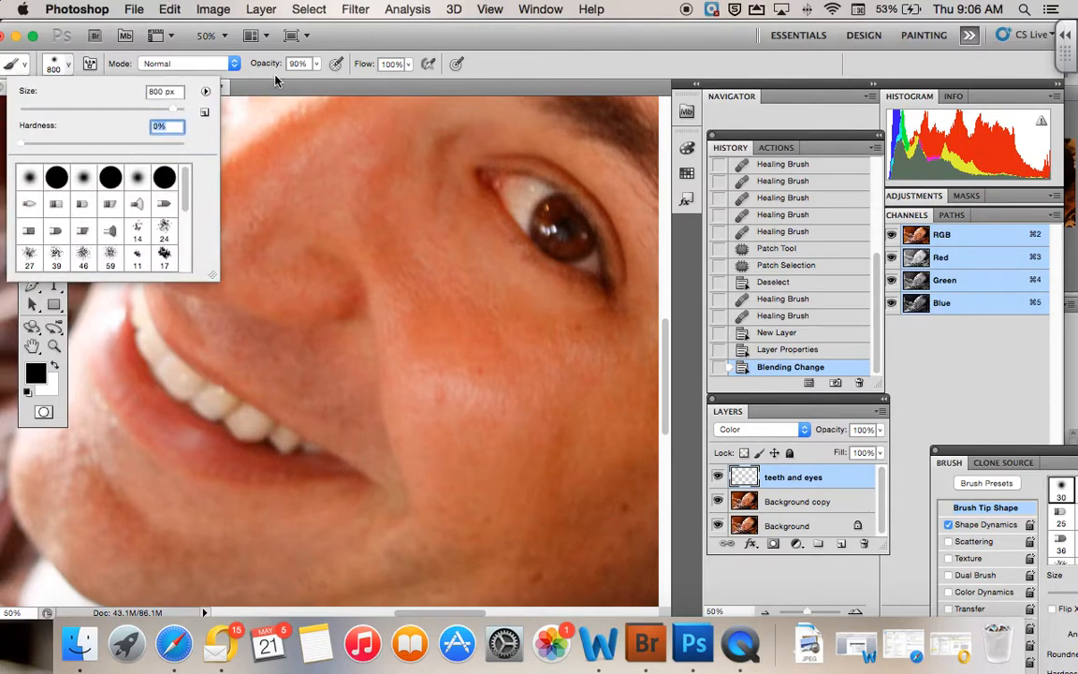
click(250, 73)
click(206, 63)
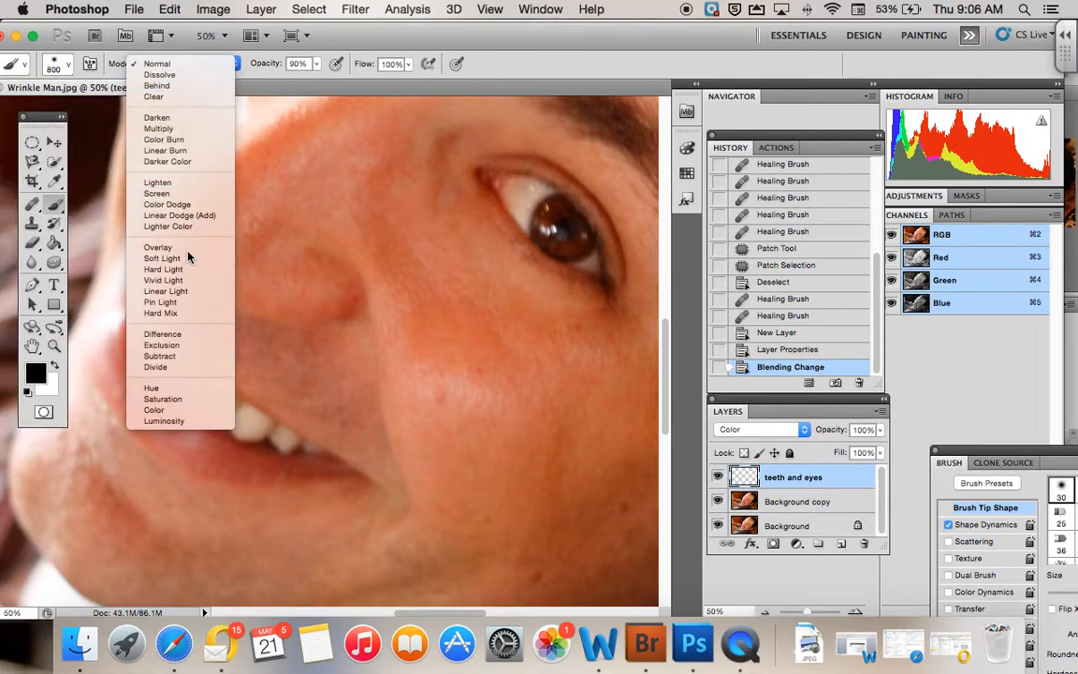
click(161, 411)
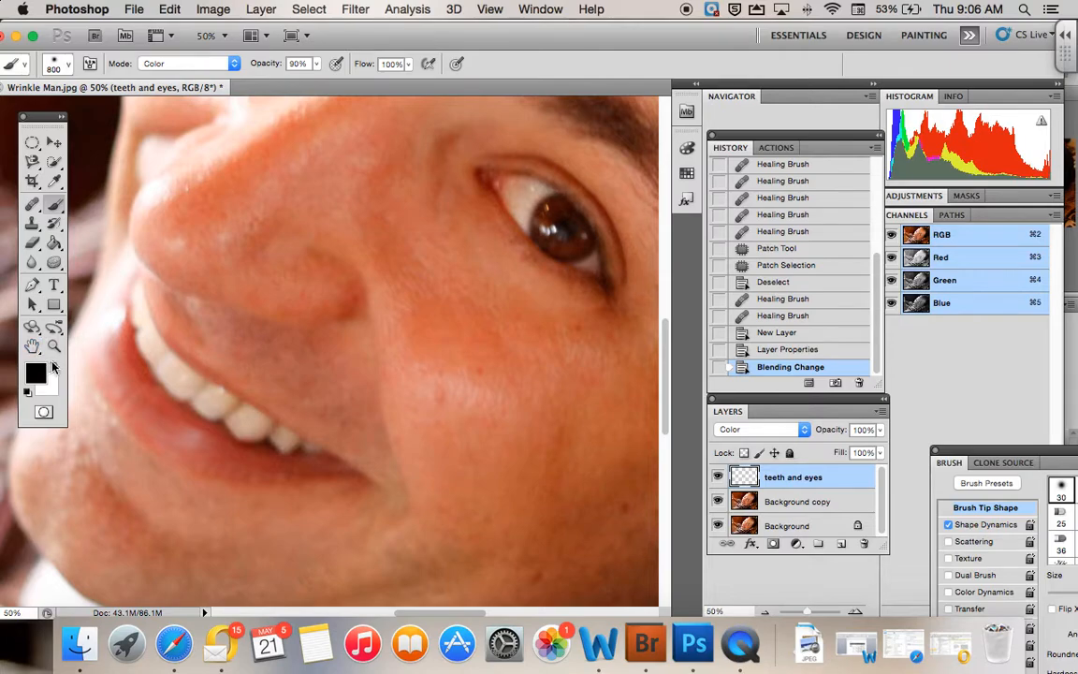
Make white (ffffff) the foreground color
click(54, 365)
click(42, 375)
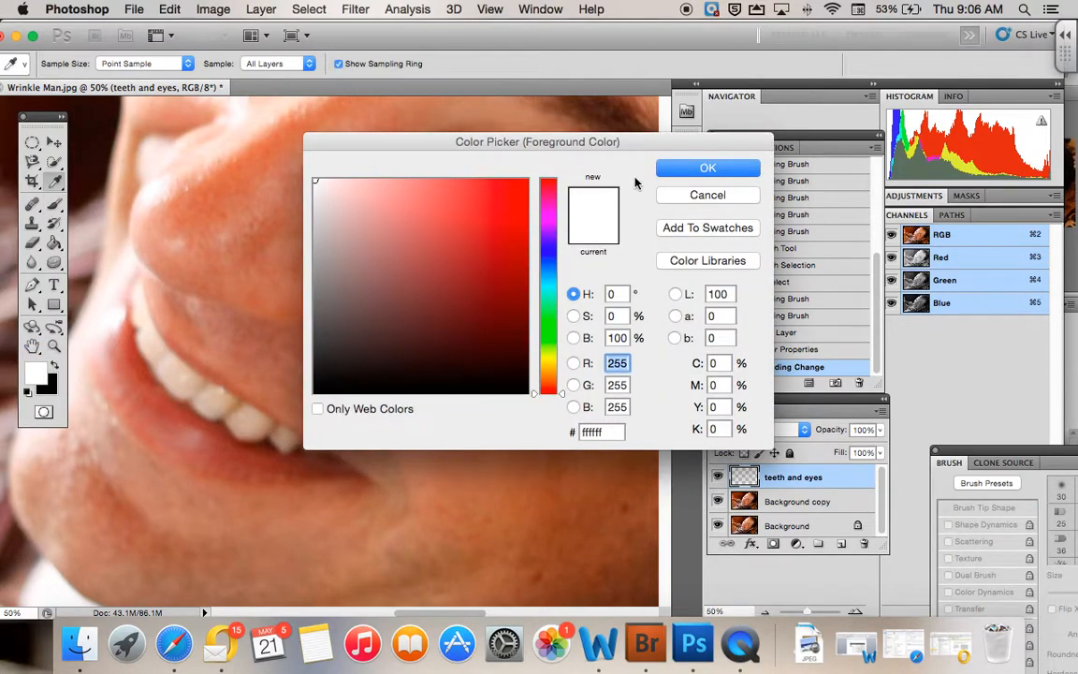
click(684, 167)
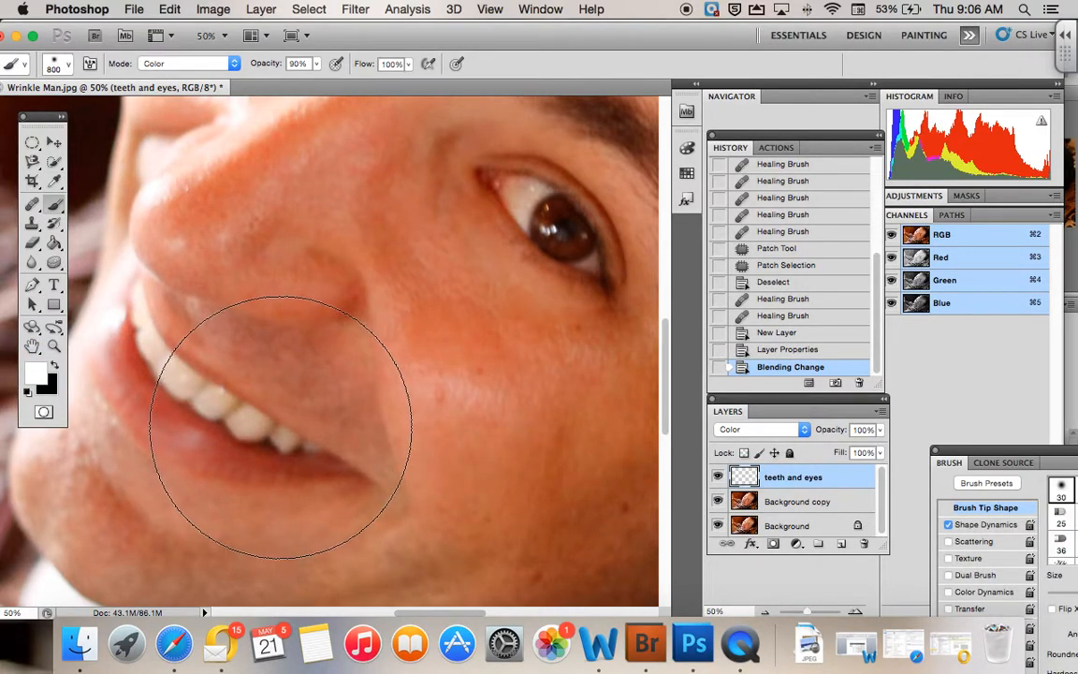
Whiten the large tooth beside the small back tooth at about 165% zoom, with the brush reduced to 100 px
click(722, 103)
drag(722, 103, 717, 131)
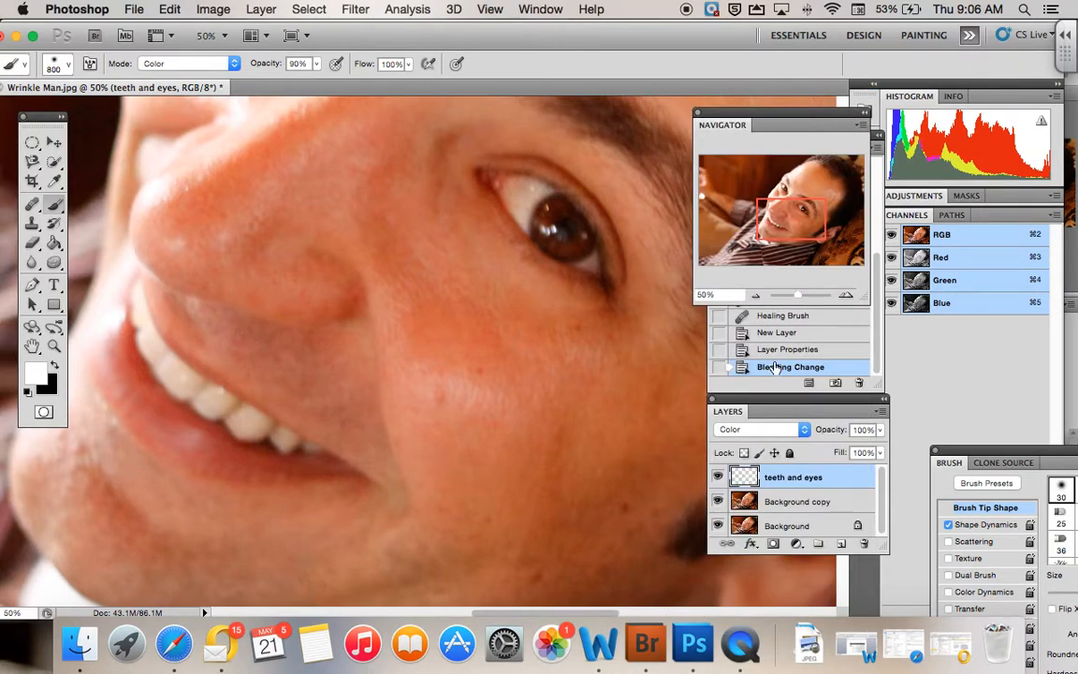
drag(805, 234, 786, 240)
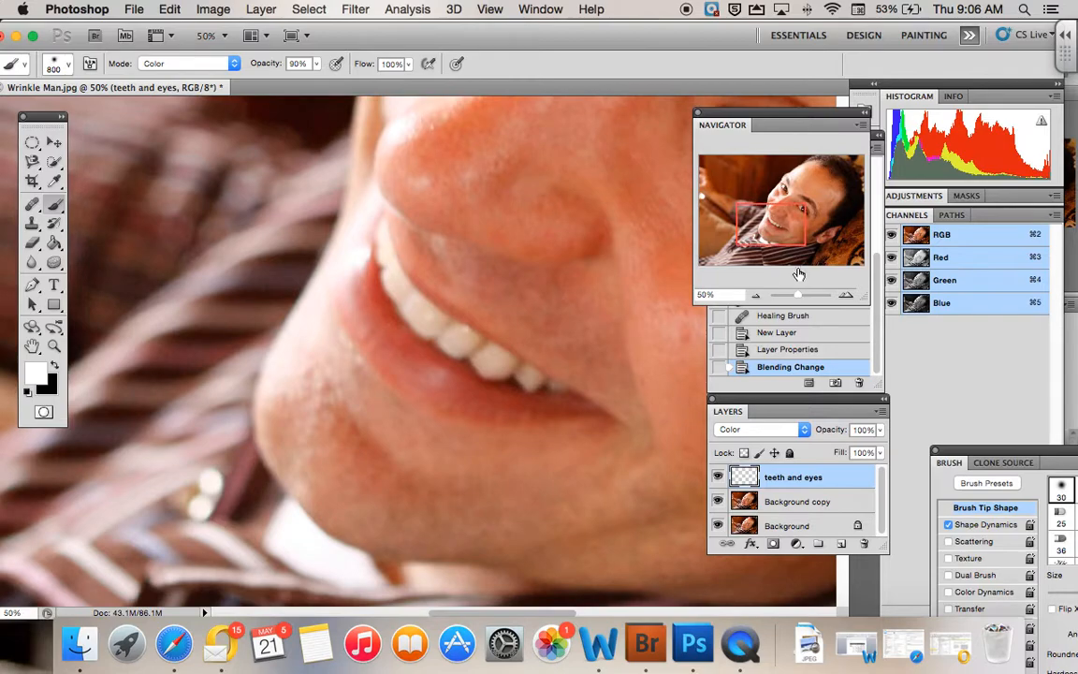
drag(800, 296, 806, 295)
mouse_move(794, 216)
mouse_down()
mouse_move(772, 228)
mouse_move(782, 225)
mouse_up()
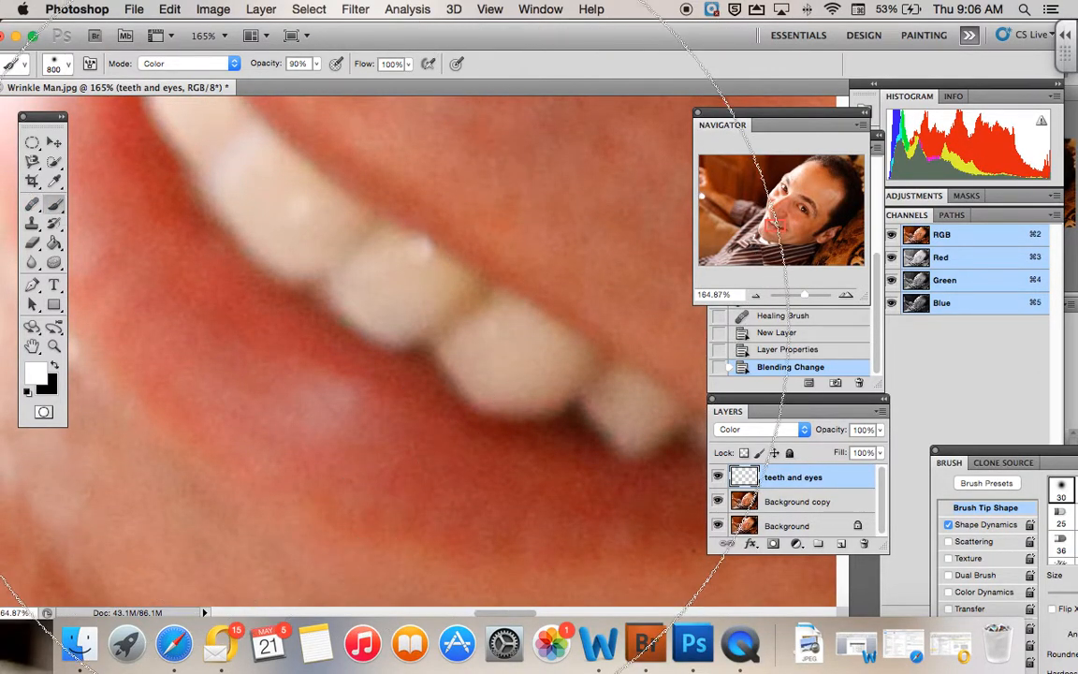
key(bracketleft)
key(bracketleft)
key(bracketleft)
key(bracketleft)
key(bracketleft)
key(bracketleft)
key(bracketleft)
key(bracketleft)
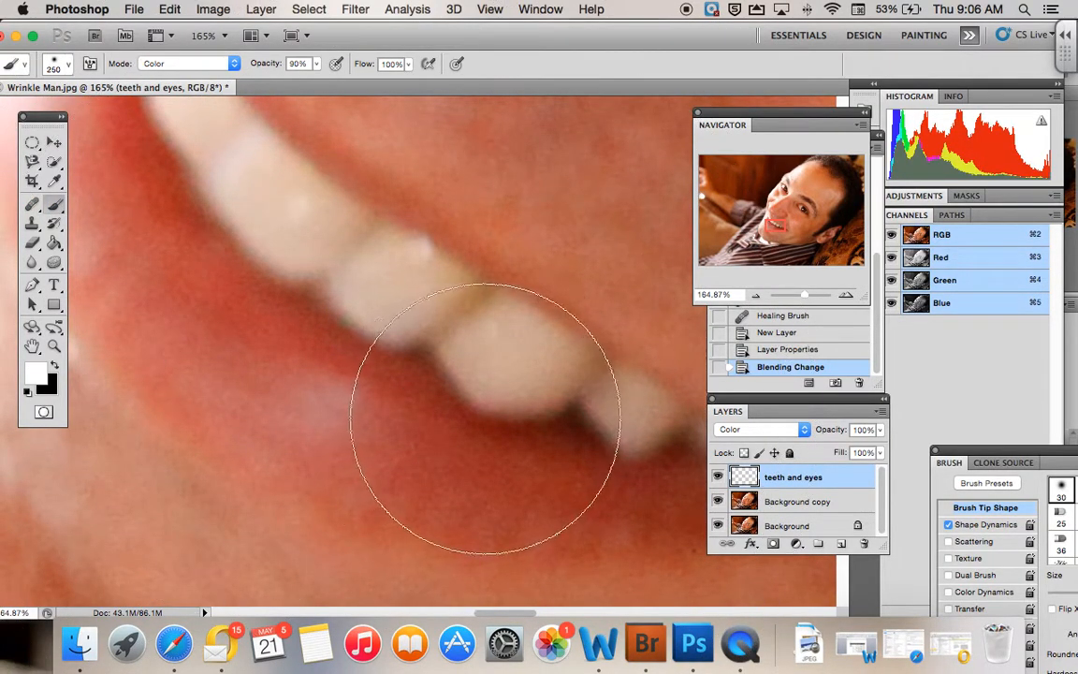
key(bracketleft)
key(bracketleft)
key(bracketleft)
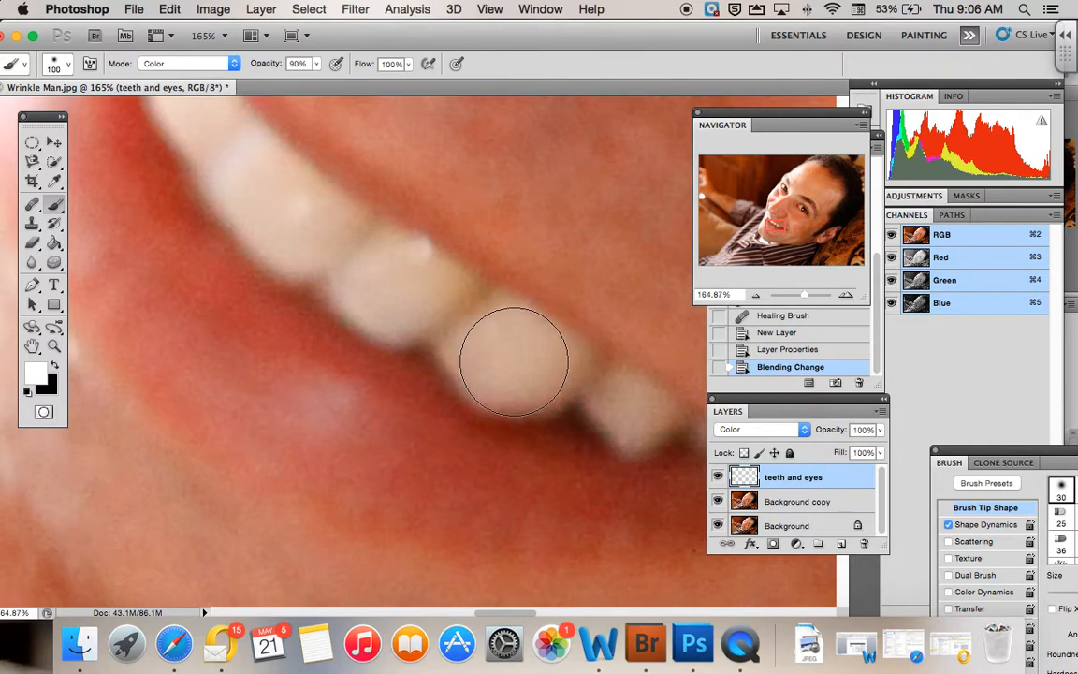
click(513, 360)
Whiten the small back tooth with a 70 px brush and the larger middle teeth with sizes up to 100 px
key(bracketleft)
key(bracketleft)
key(bracketleft)
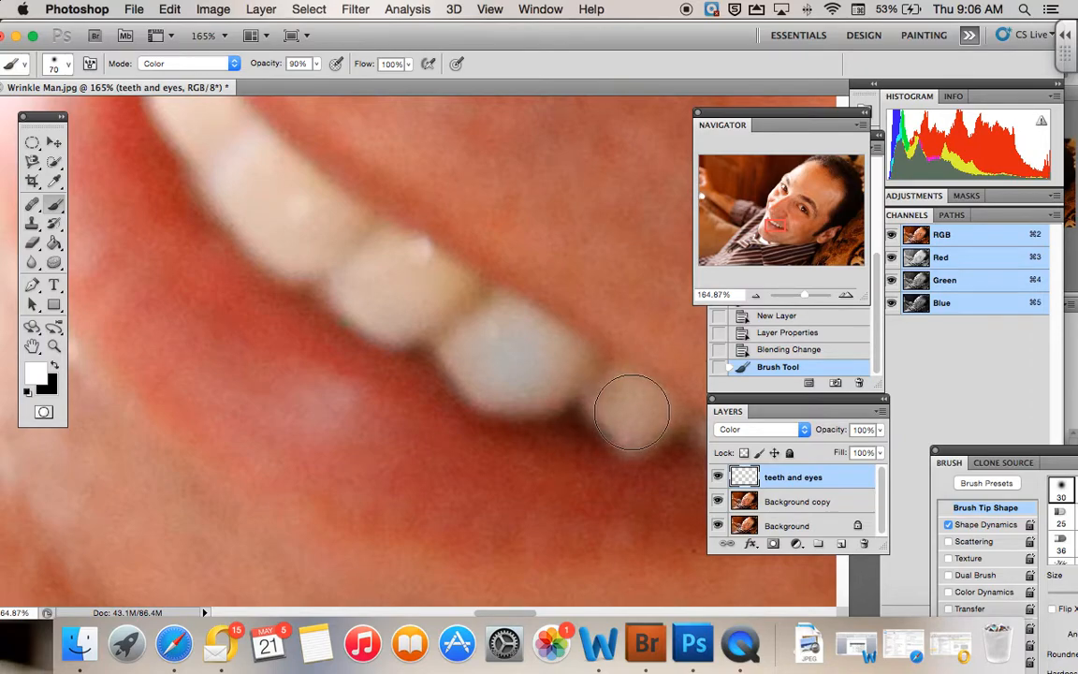
click(632, 412)
key(bracketright)
click(401, 292)
key(bracketright)
key(bracketright)
mouse_move(326, 257)
mouse_down()
mouse_move(296, 212)
mouse_move(294, 224)
mouse_up()
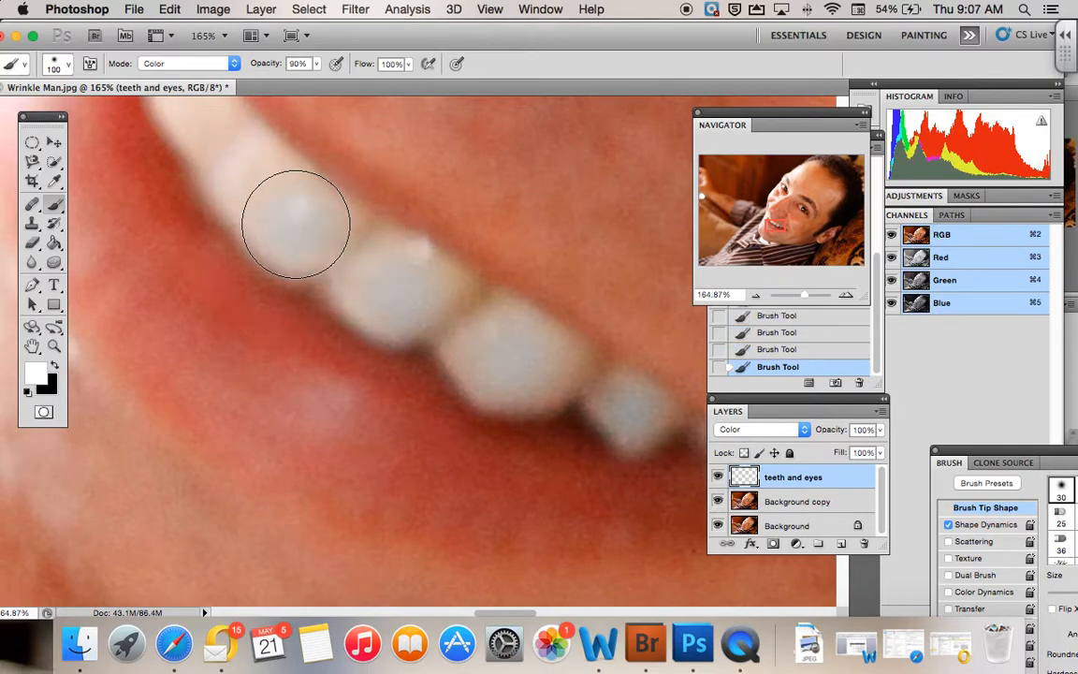
key(bracketleft)
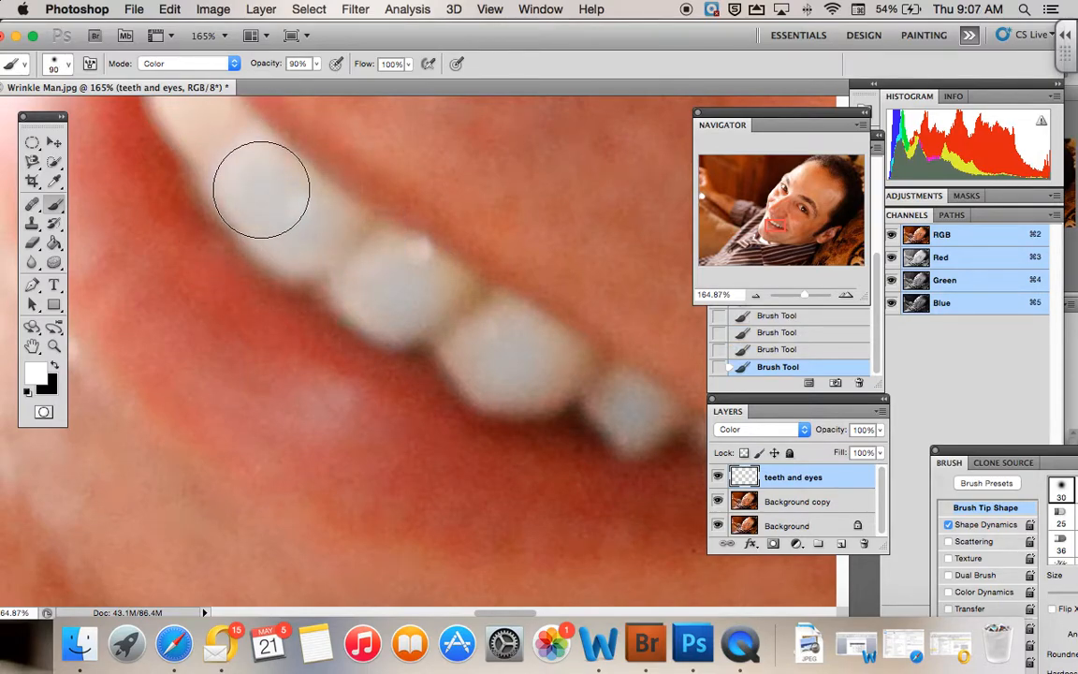
Whiten the remaining teeth toward the far end of the smile, reducing the brush to about 45 px as they narrow
scroll(262, 189, up, 5)
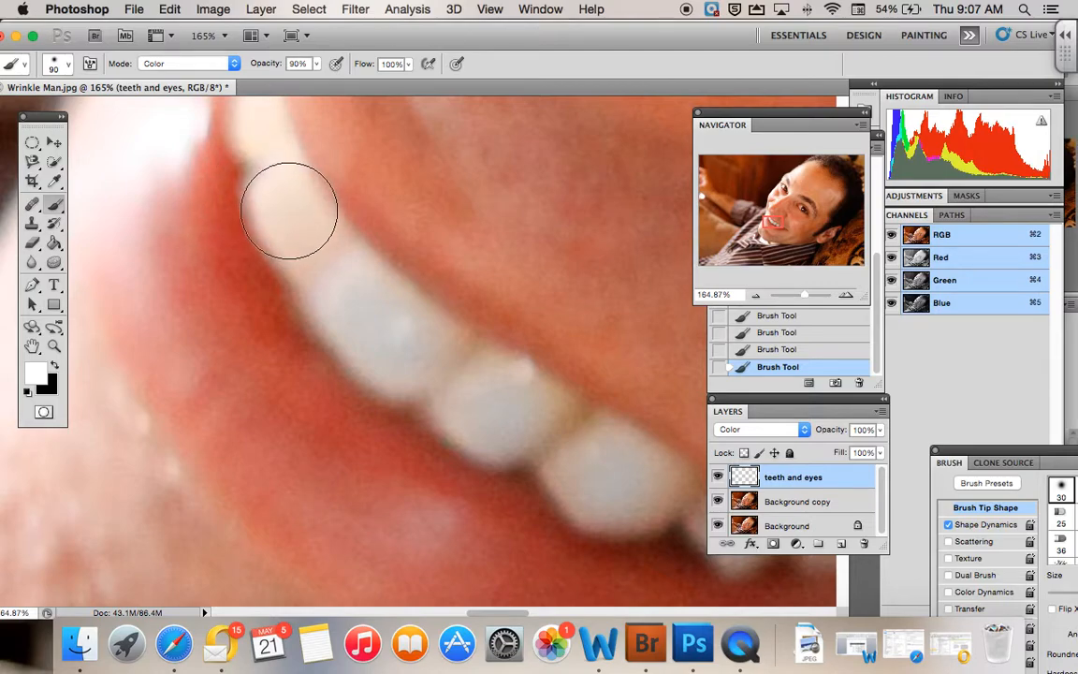
key(bracketleft)
mouse_move(282, 205)
mouse_down()
mouse_move(283, 188)
mouse_move(294, 234)
mouse_up()
key(bracketleft)
scroll(277, 179, up, 4)
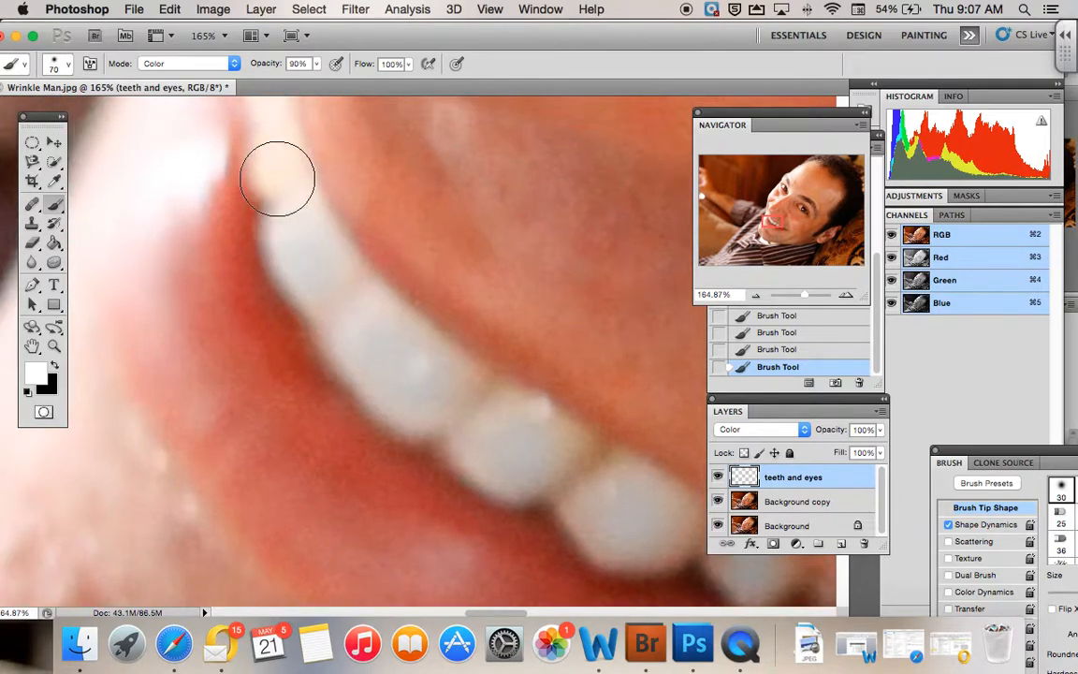
scroll(277, 179, up, 3)
key(bracketleft)
key(bracketleft)
key(bracketleft)
mouse_move(272, 232)
mouse_down()
mouse_move(267, 249)
mouse_move(265, 178)
mouse_up()
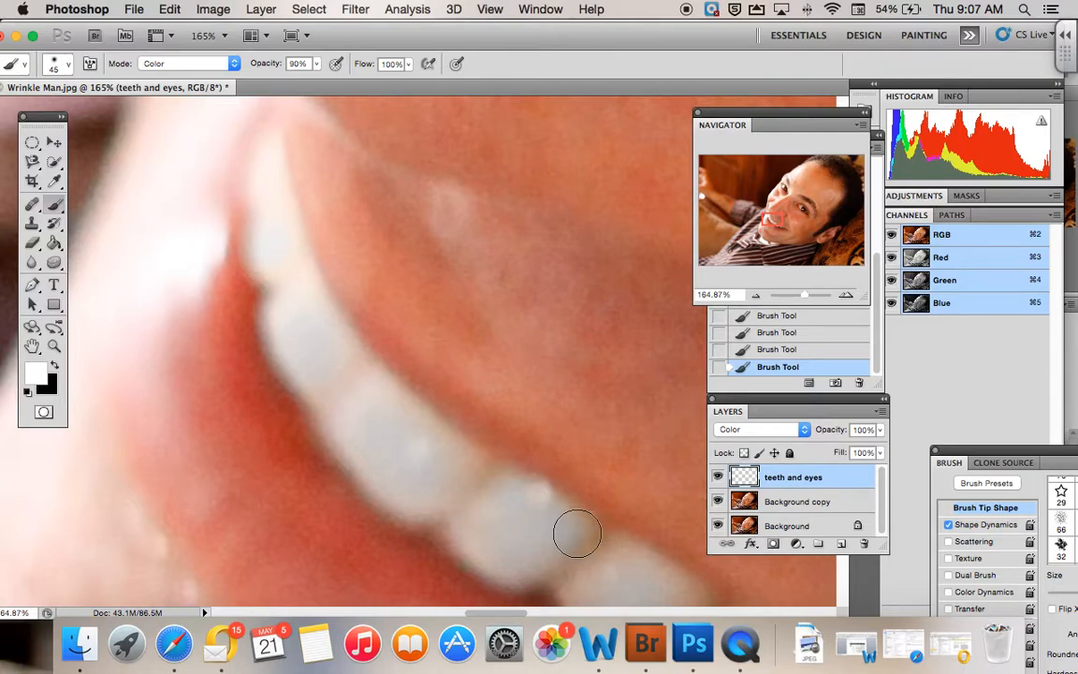
Paint the white of the near eye between its inner corner and the iris, finishing with a 40 px brush
drag(775, 221, 801, 210)
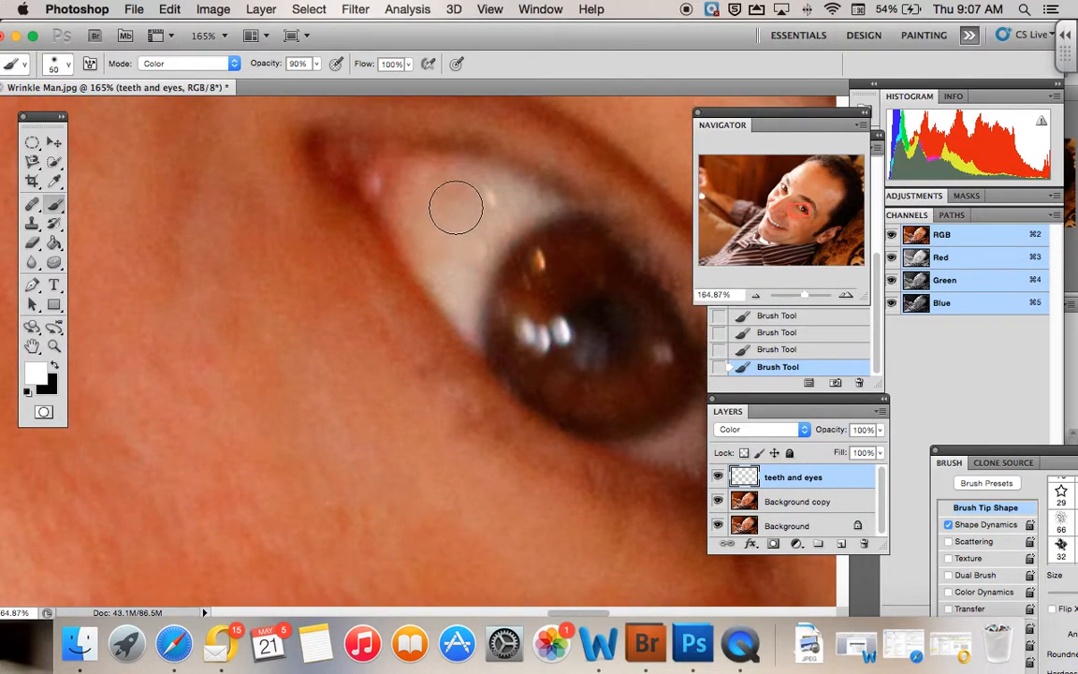
key(])
click(429, 190)
mouse_move(415, 188)
mouse_down()
mouse_move(509, 202)
mouse_move(487, 216)
mouse_move(474, 272)
mouse_move(458, 281)
mouse_move(404, 208)
mouse_move(406, 181)
mouse_move(468, 178)
mouse_move(522, 208)
mouse_up()
key(bracketleft)
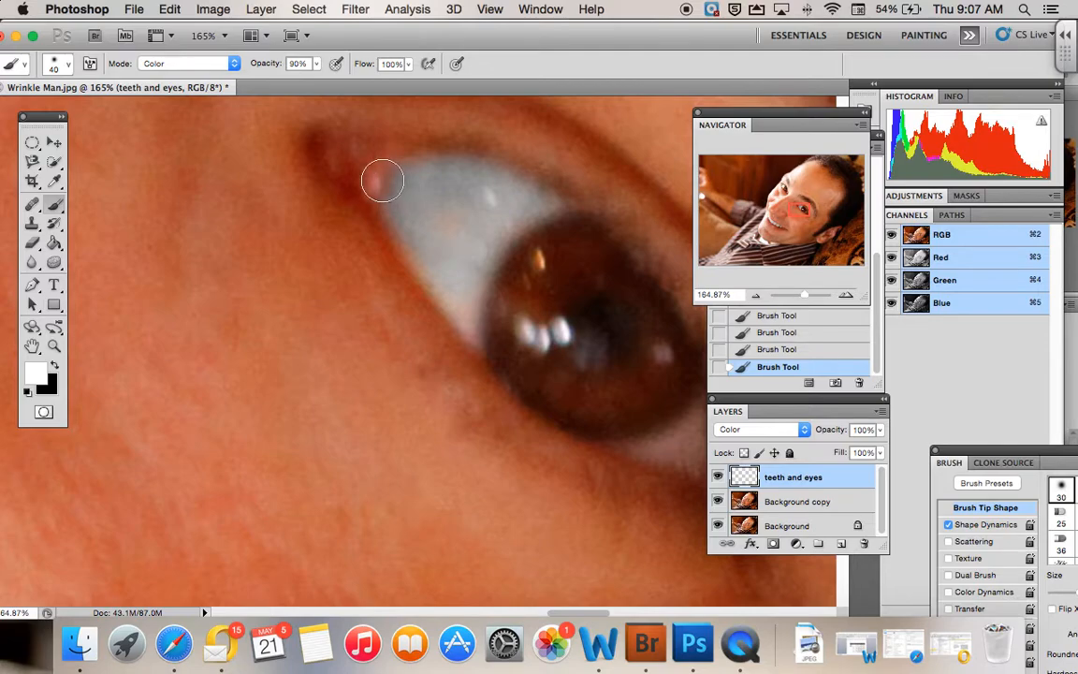
mouse_move(380, 181)
mouse_down()
mouse_move(404, 173)
mouse_move(393, 193)
mouse_move(463, 245)
mouse_up()
Paint the small white area at the near eye's outer corner, reducing the brush from 40 to 20 px
scroll(463, 245, down, 5)
scroll(462, 244, right, 4)
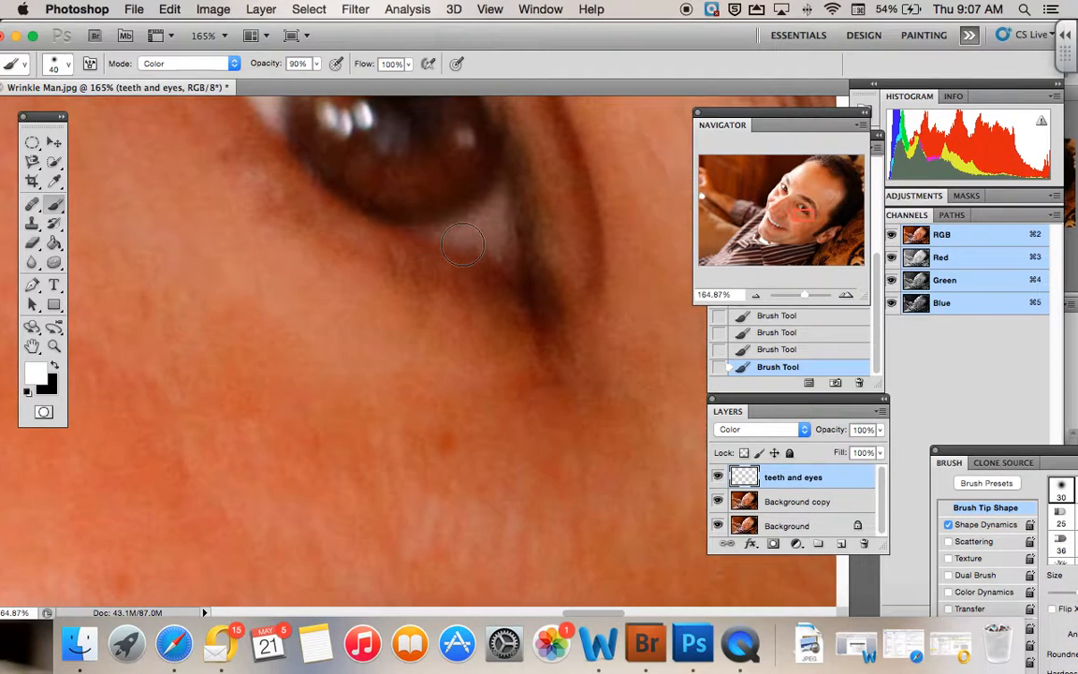
mouse_move(471, 233)
mouse_down()
mouse_move(486, 238)
mouse_move(494, 211)
mouse_move(490, 246)
mouse_up()
key(bracketleft)
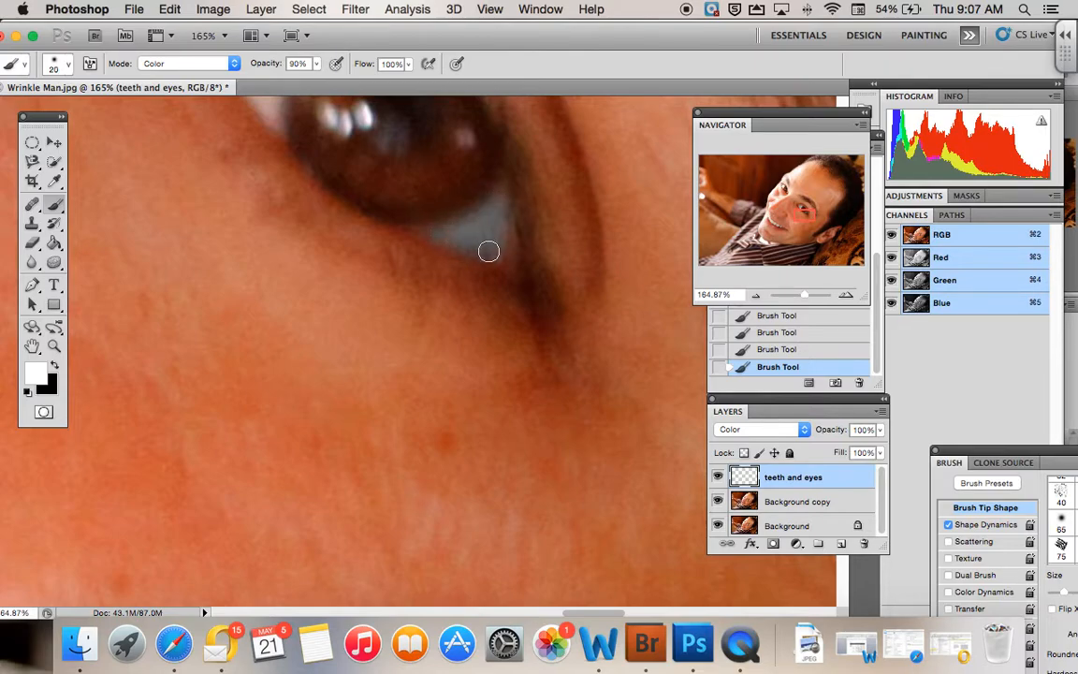
Whiten the far eye between its inner corner and the iris with the brush enlarged to 45 px
scroll(508, 249, up, 5)
scroll(508, 248, left, 10)
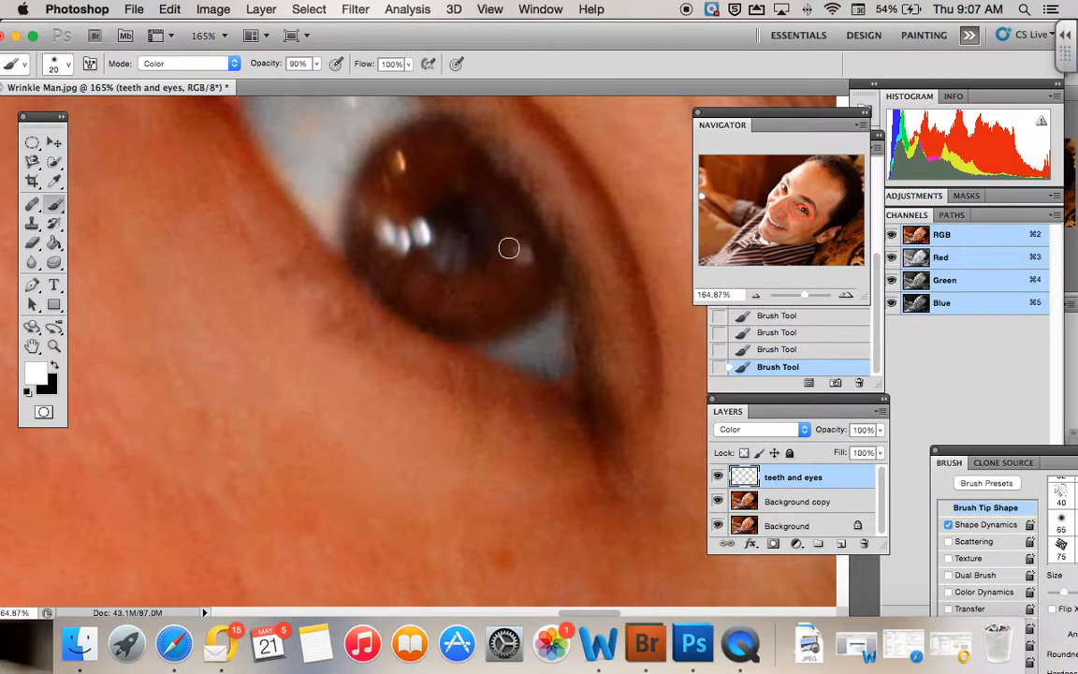
scroll(508, 248, up, 5)
scroll(508, 248, left, 2)
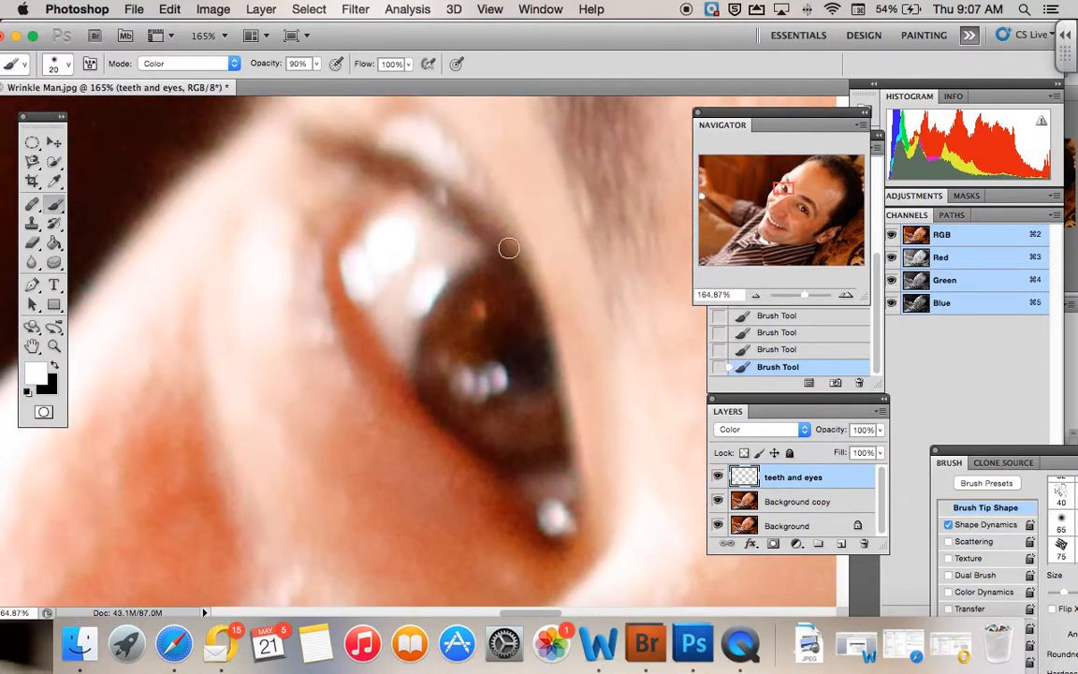
key(bracketright)
mouse_move(449, 251)
mouse_down()
mouse_move(416, 262)
mouse_move(393, 312)
mouse_move(438, 260)
mouse_move(425, 228)
mouse_move(378, 237)
mouse_move(384, 320)
mouse_up()
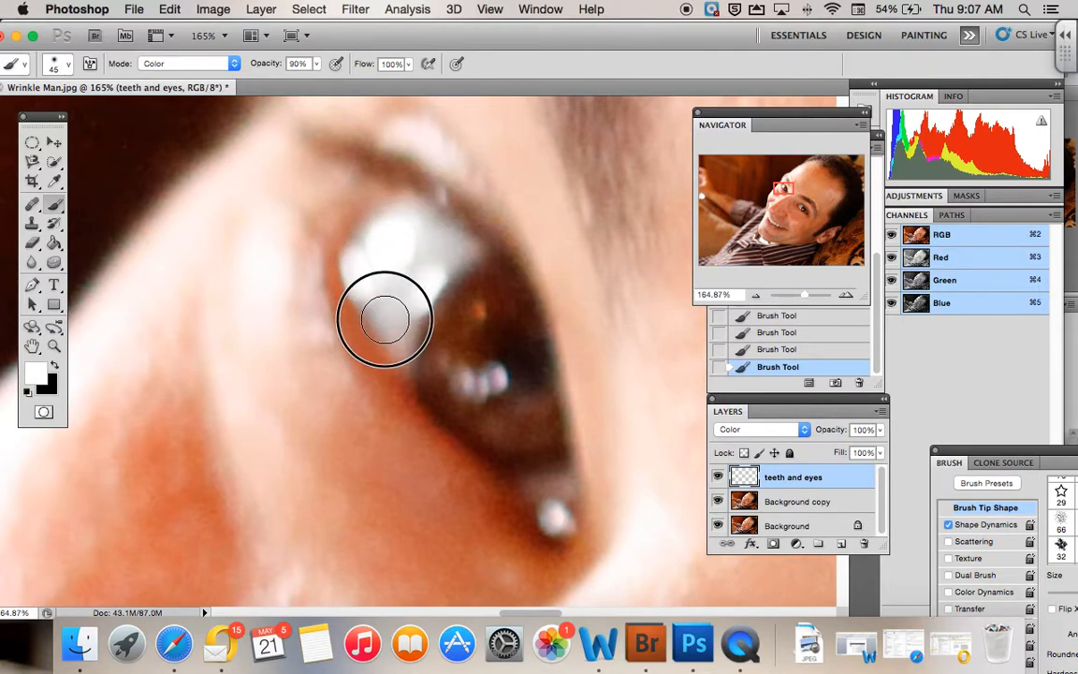
click(438, 248)
scroll(438, 247, down, 7)
scroll(438, 248, right, 5)
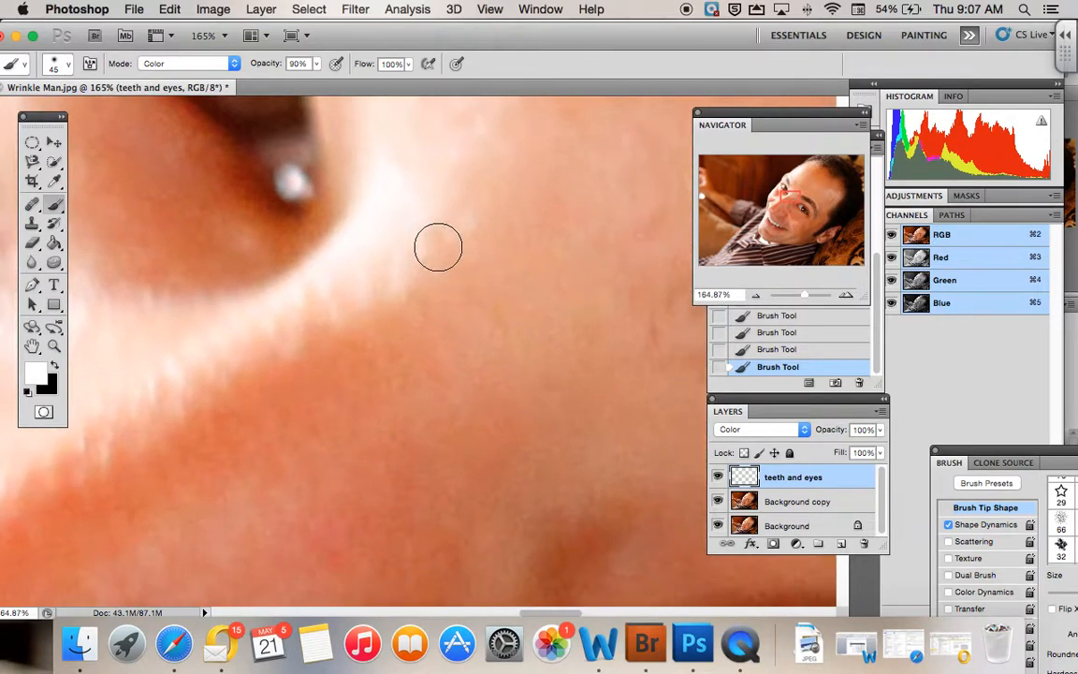
scroll(438, 247, down, 2)
scroll(438, 247, up, 6)
scroll(438, 247, right, 5)
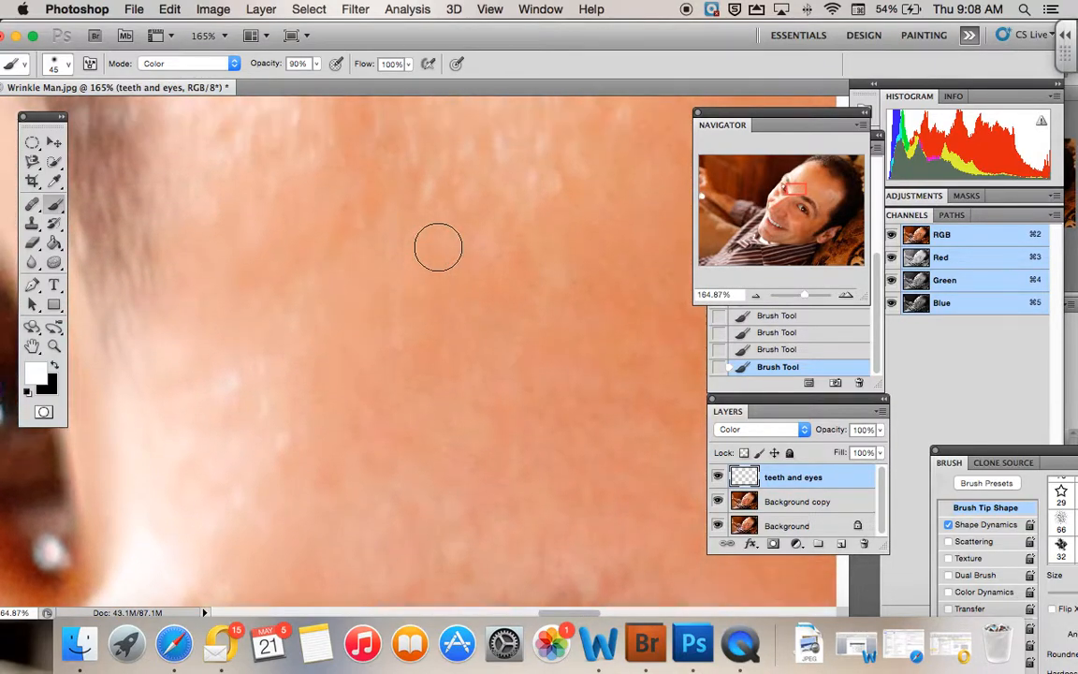
scroll(438, 247, left, 3)
scroll(439, 247, up, 4)
scroll(438, 247, down, 6)
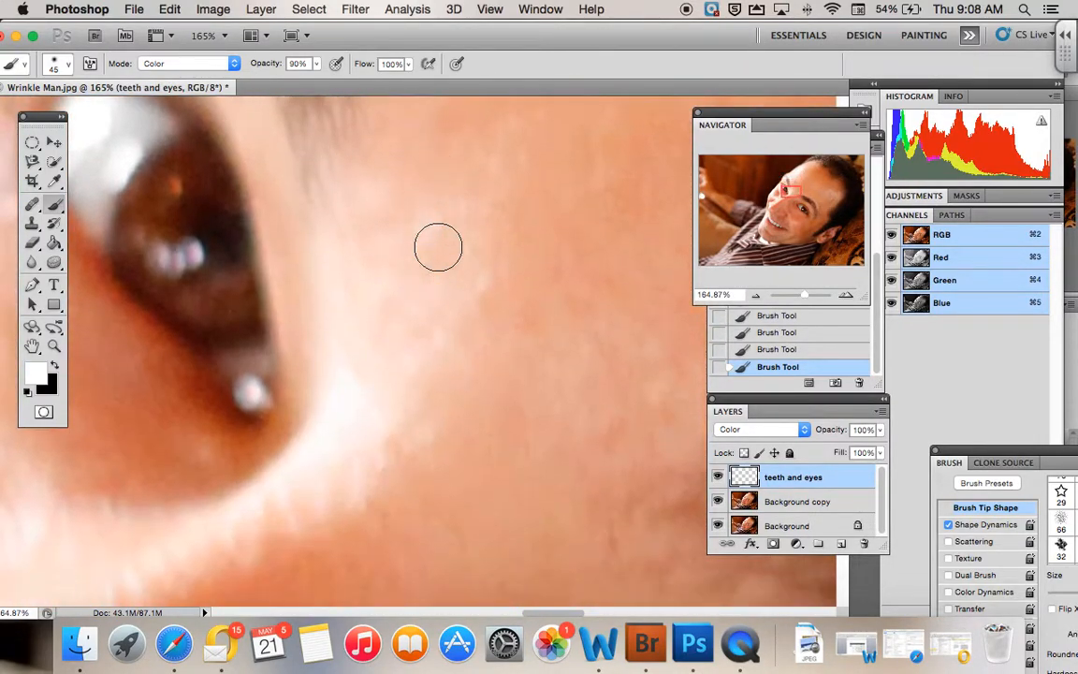
scroll(438, 247, down, 2)
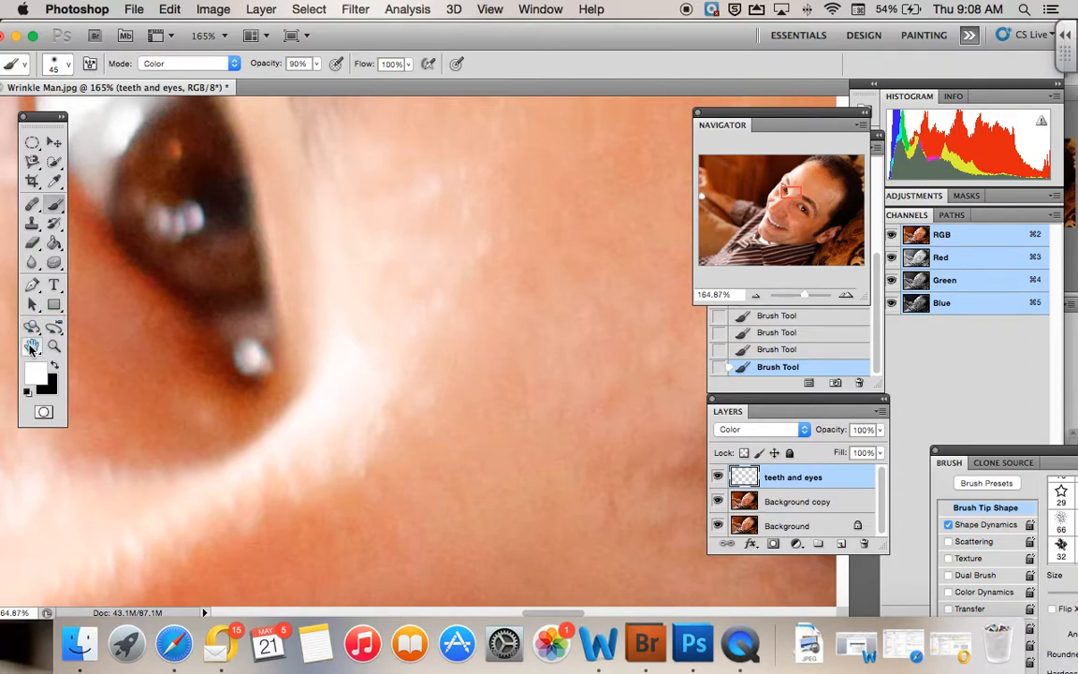
Fit the whole portrait in view and compare it with the teeth and eyes layer hidden and shown
double_click(30, 346)
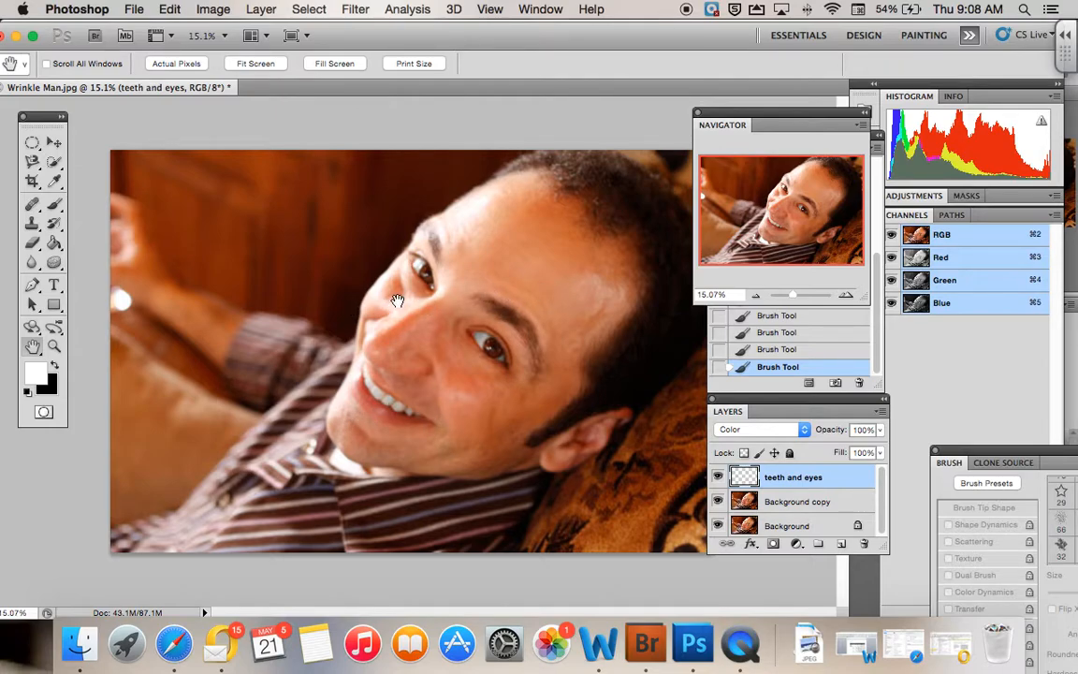
drag(838, 397, 777, 388)
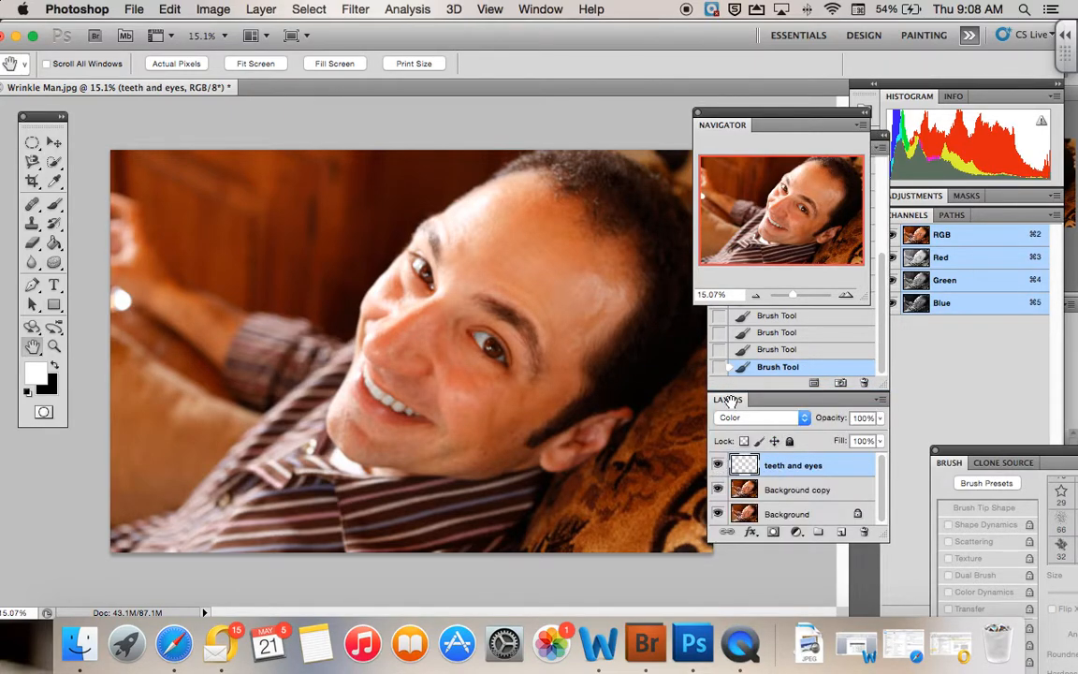
click(718, 467)
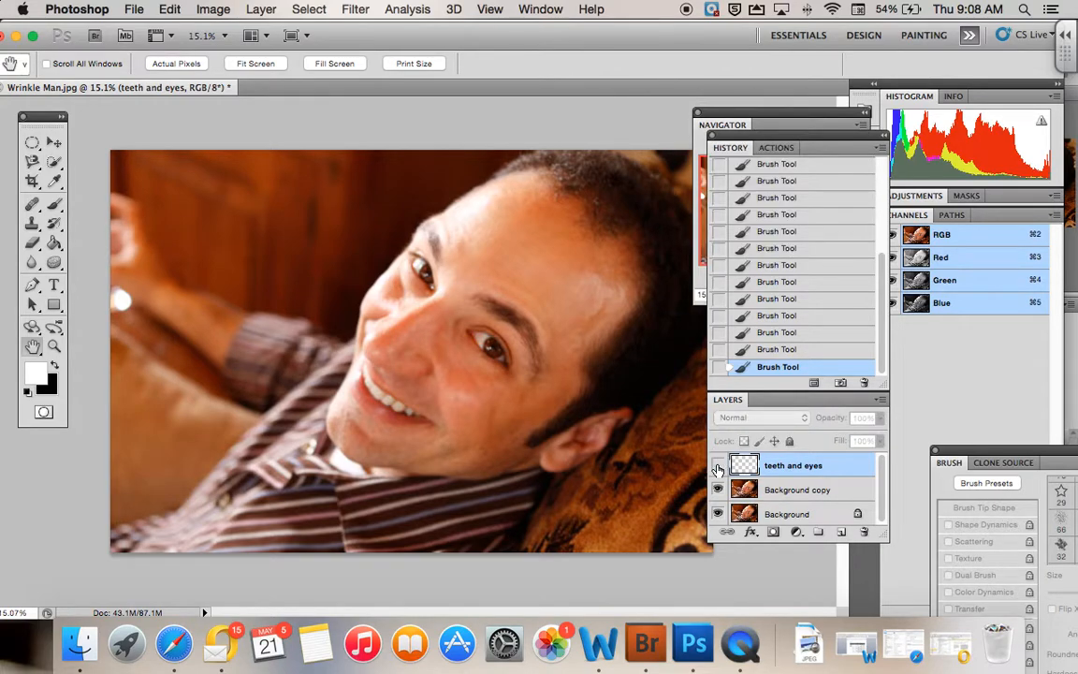
click(718, 466)
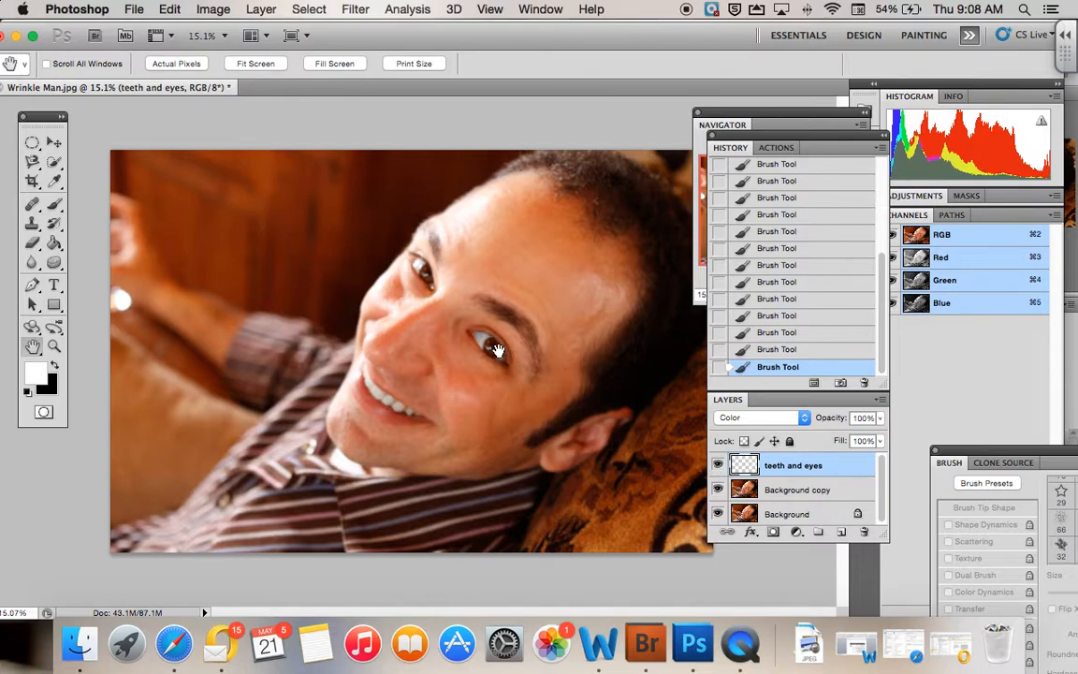
Lower the teeth and eyes layer's opacity to 40% and compare the portrait with that layer hidden and shown
click(880, 419)
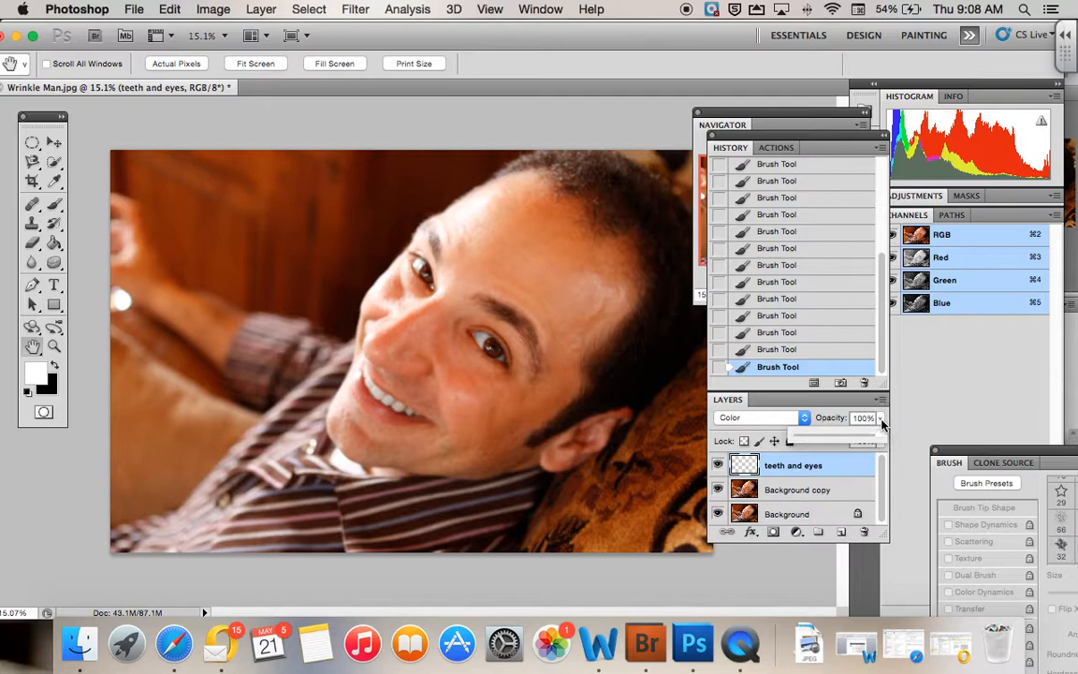
drag(878, 436, 830, 440)
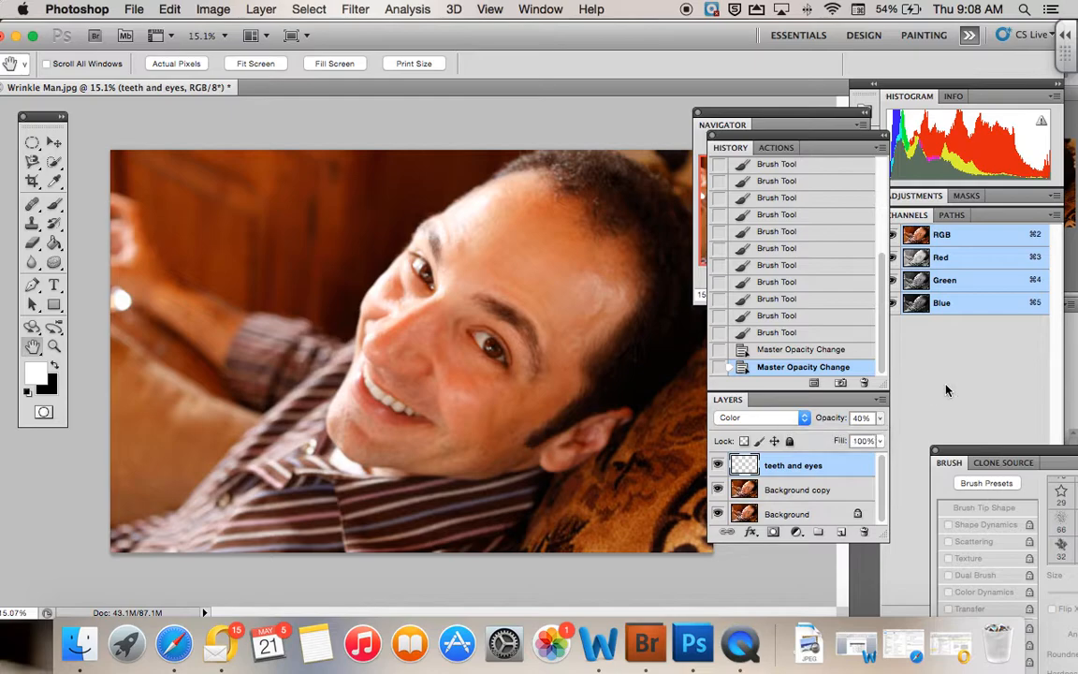
click(718, 466)
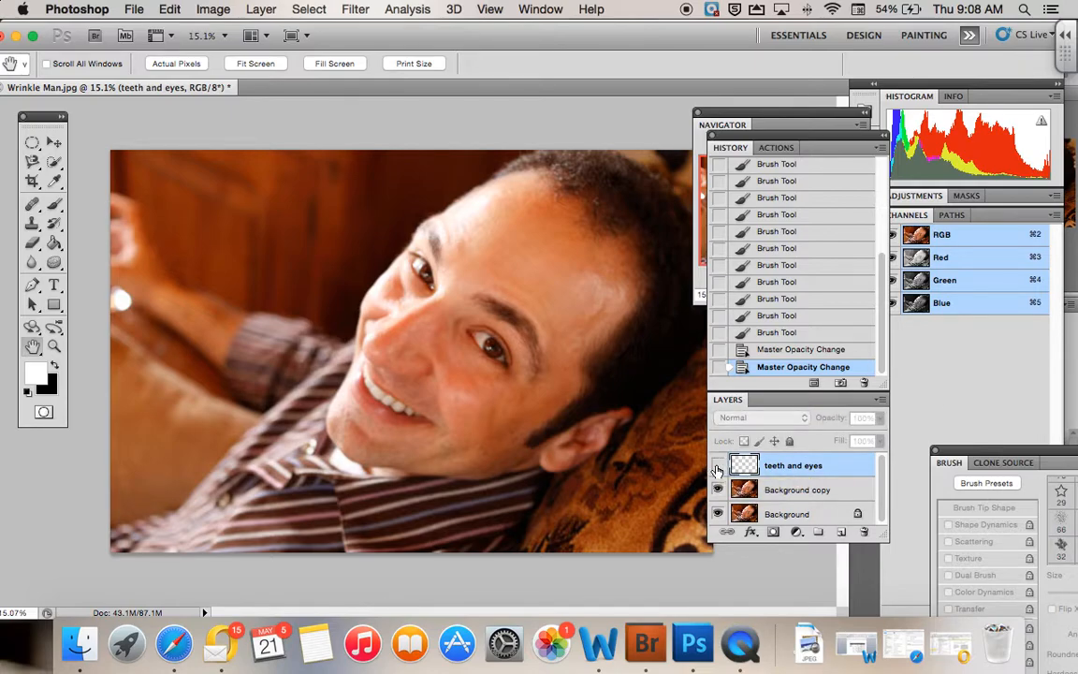
click(717, 467)
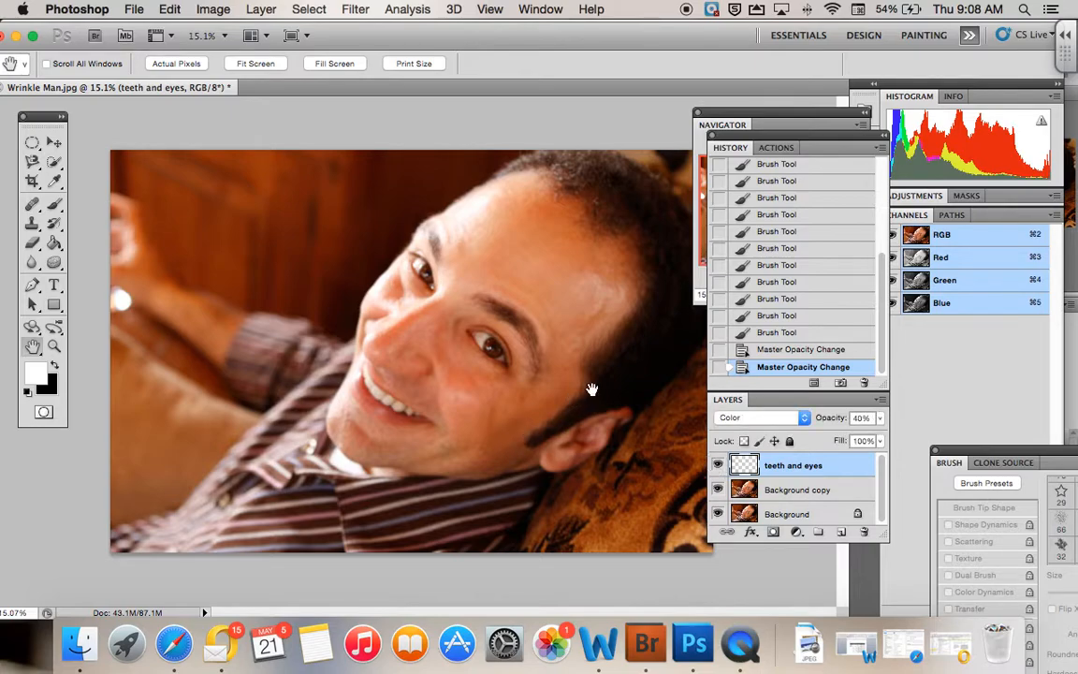
Reduce the Background copy layer's opacity to 82% to soften the wrinkle retouching
click(718, 491)
click(817, 496)
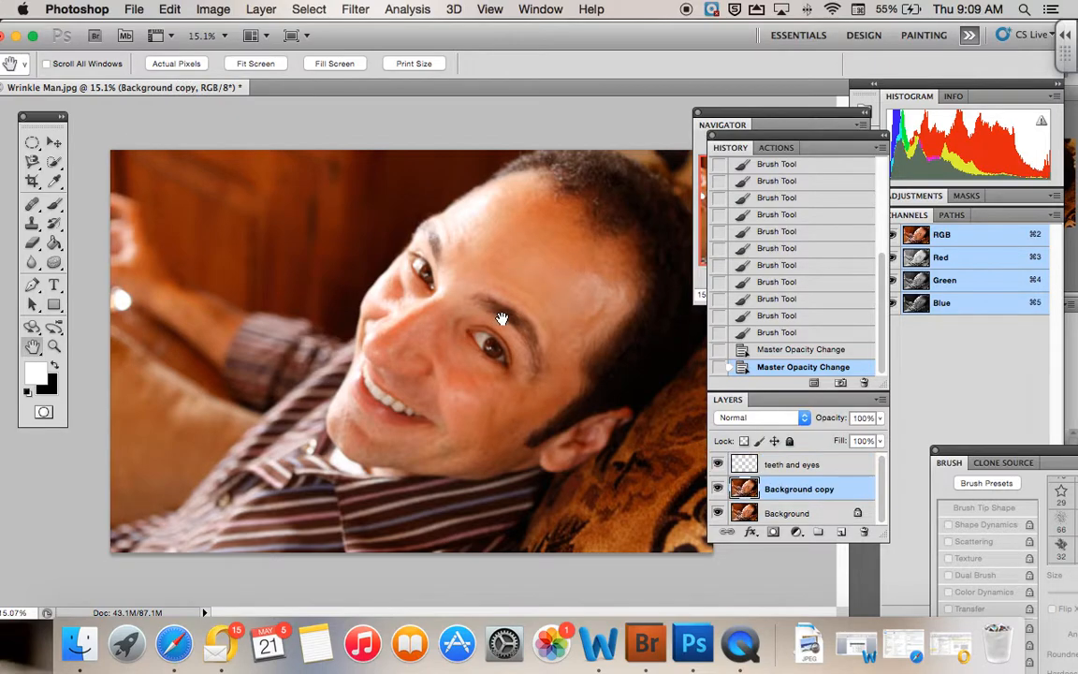
click(793, 468)
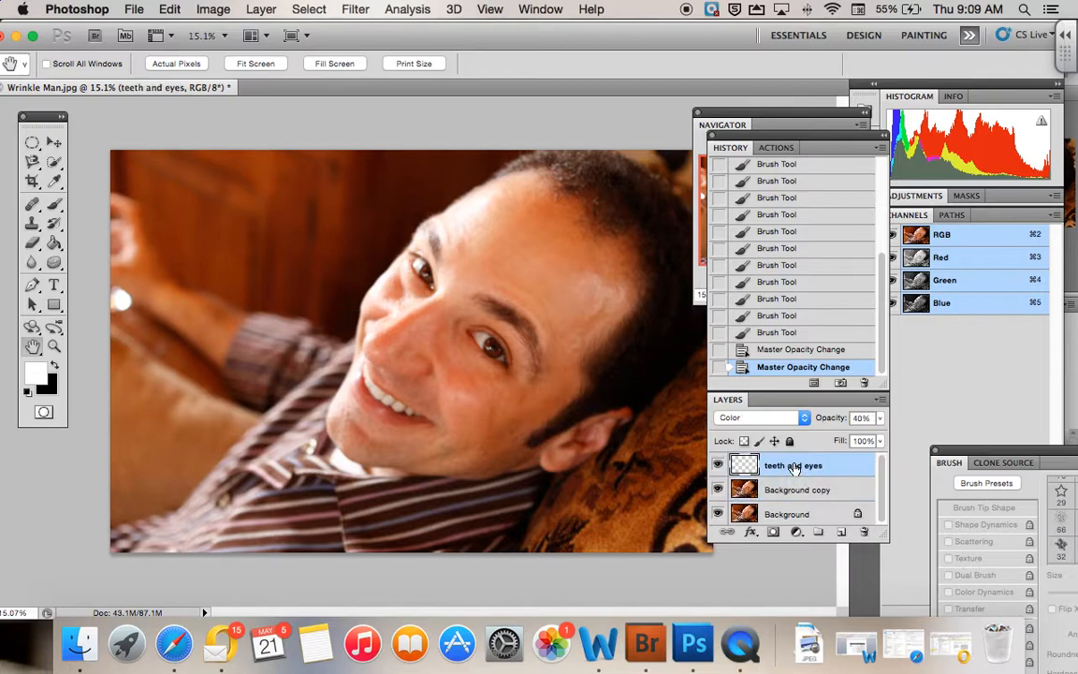
click(859, 496)
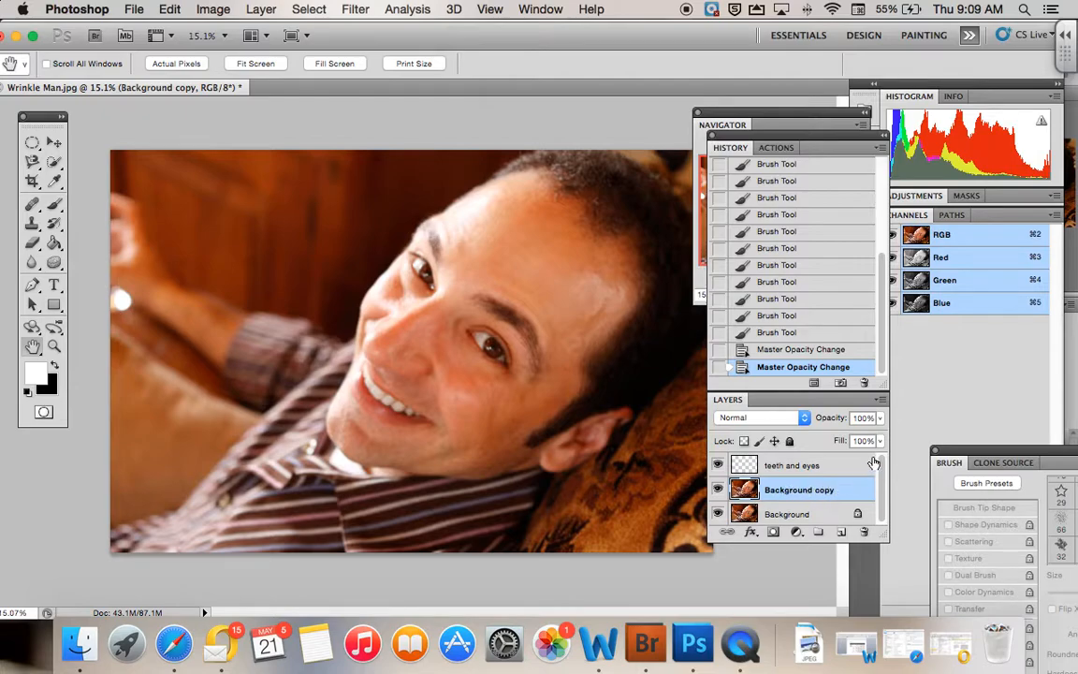
click(880, 418)
drag(876, 441, 848, 440)
drag(839, 442, 864, 442)
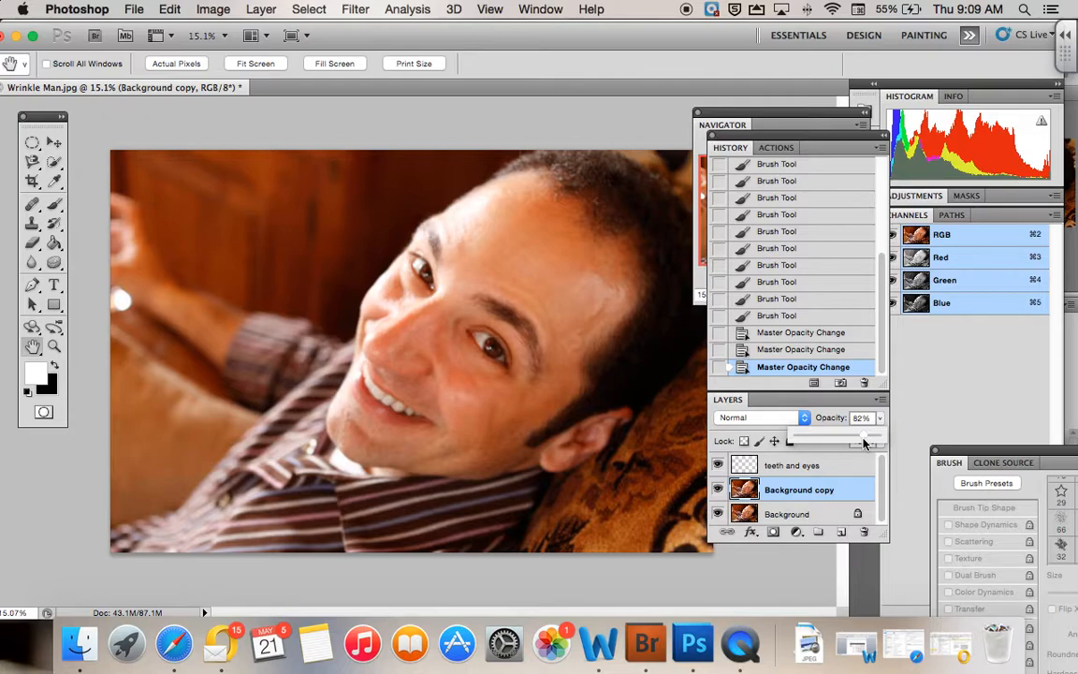
click(884, 496)
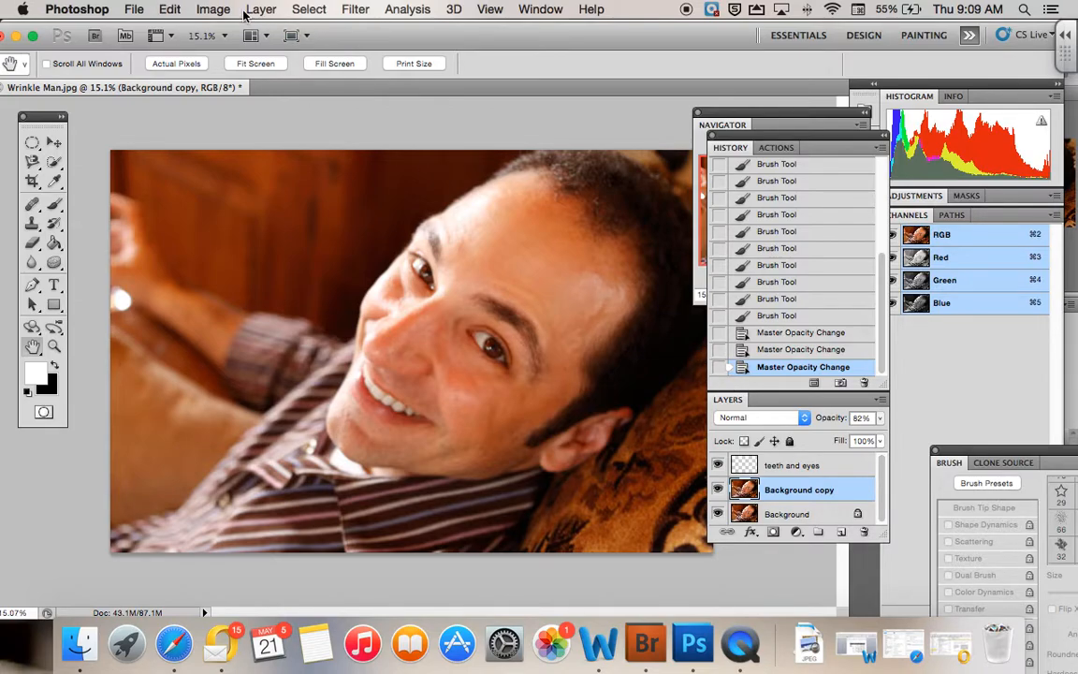
Flatten the image so all layers merge into a single Background layer
click(255, 10)
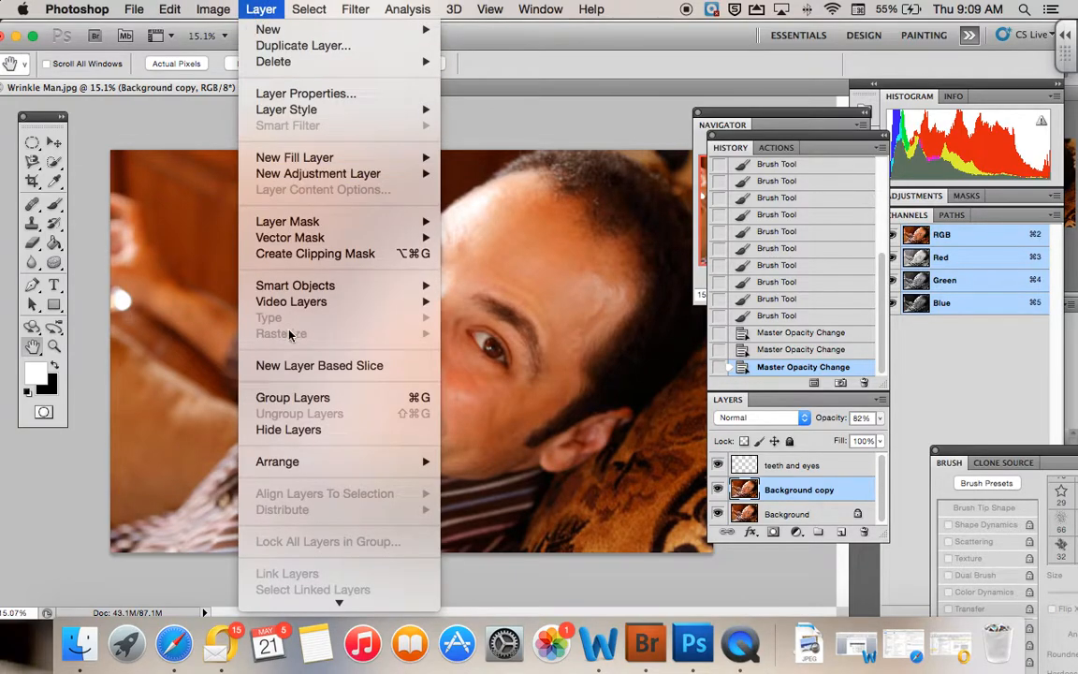
click(326, 570)
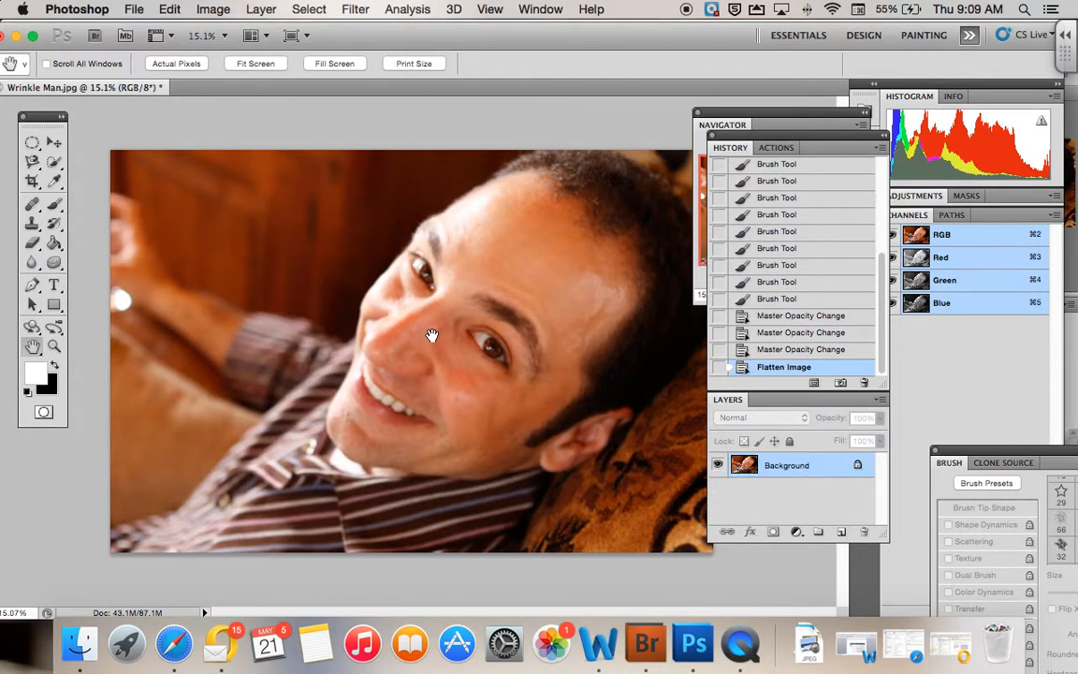